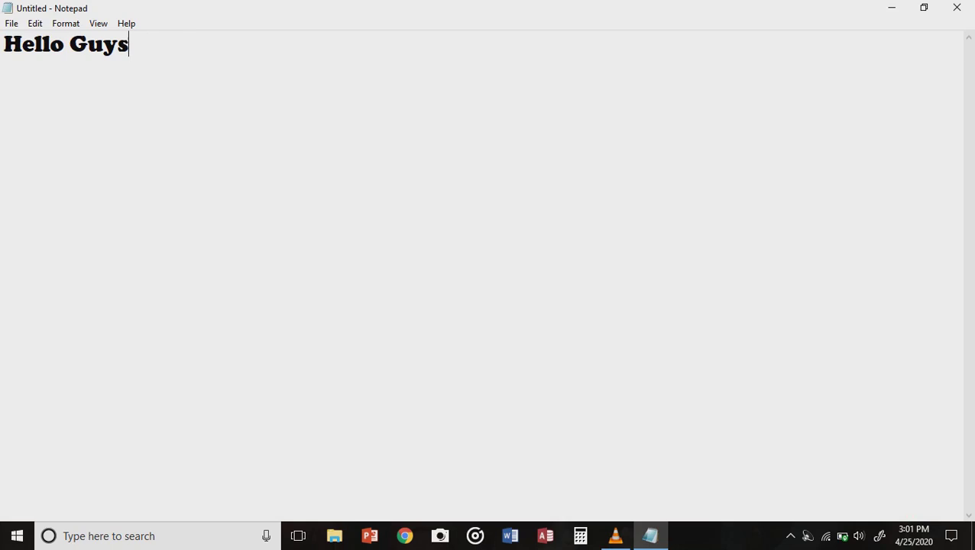
Add commas after "Hello Guys" and write below it "Today I'm going to show you how to recover you unsaved work from Word Doc,,,"
{"action": "key", "text": "Return"}
{"action": "key", "text": "Return"}
{"action": "key", "text": "BackSpace"}
{"action": "type", "text": "Today I'm going to show you how to recover you "}
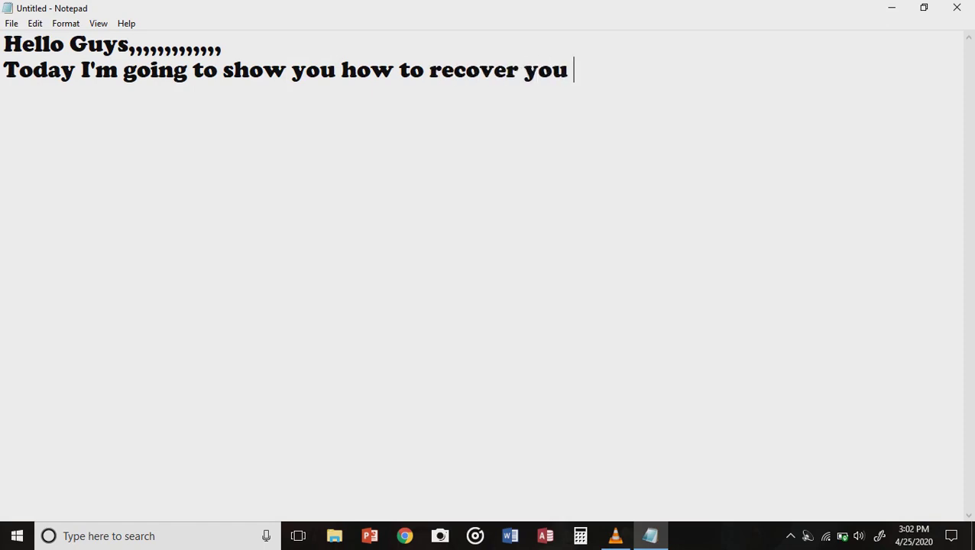
{"action": "type", "text": "ub"}
{"action": "key", "text": "BackSpace"}
{"action": "type", "text": "nsaved"}
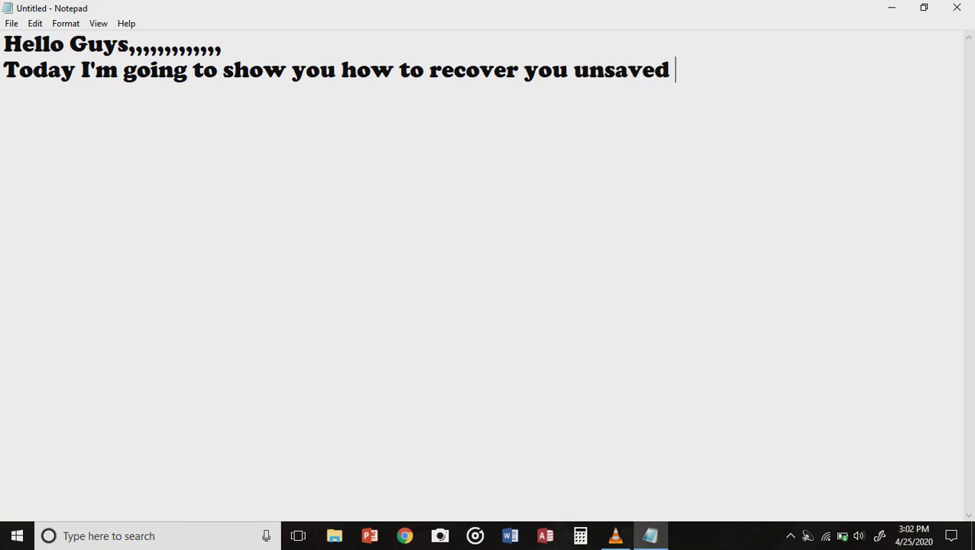
{"action": "type", "text": "work "}
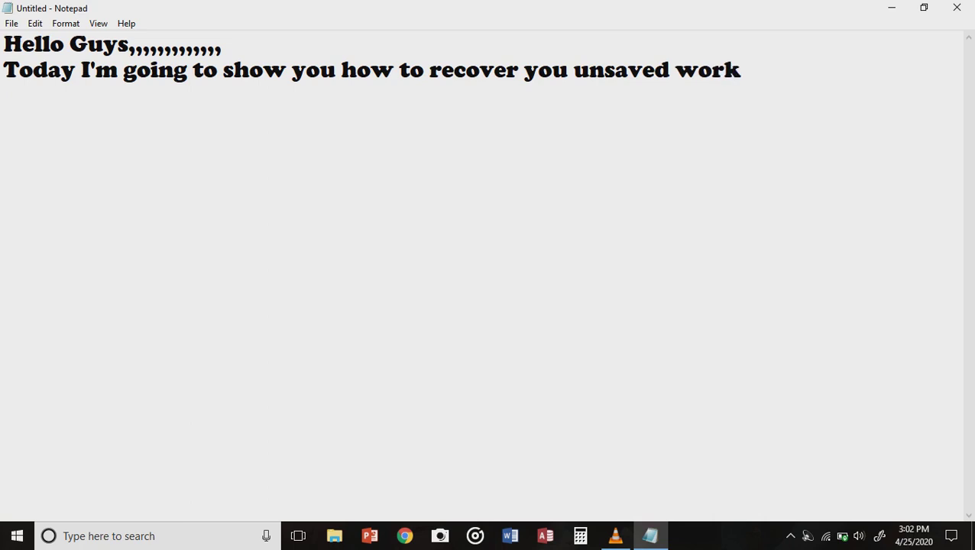
{"action": "type", "text": "from "}
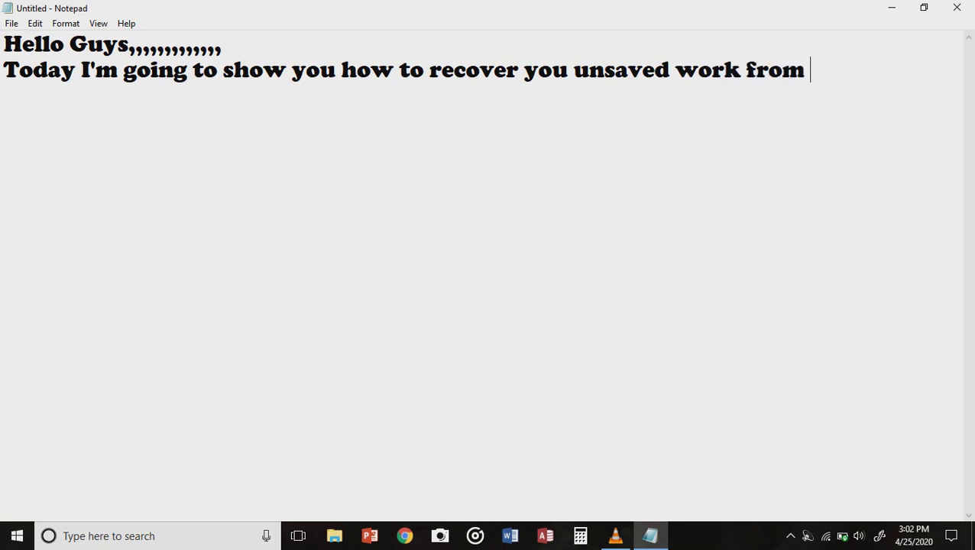
{"action": "type", "text": "Wo"}
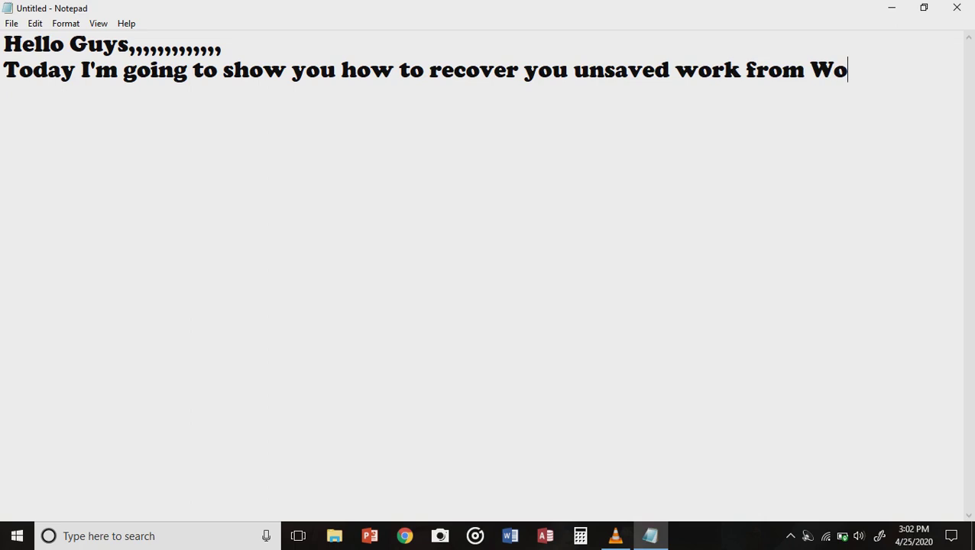
{"action": "type", "text": "rd Doc,,,"}
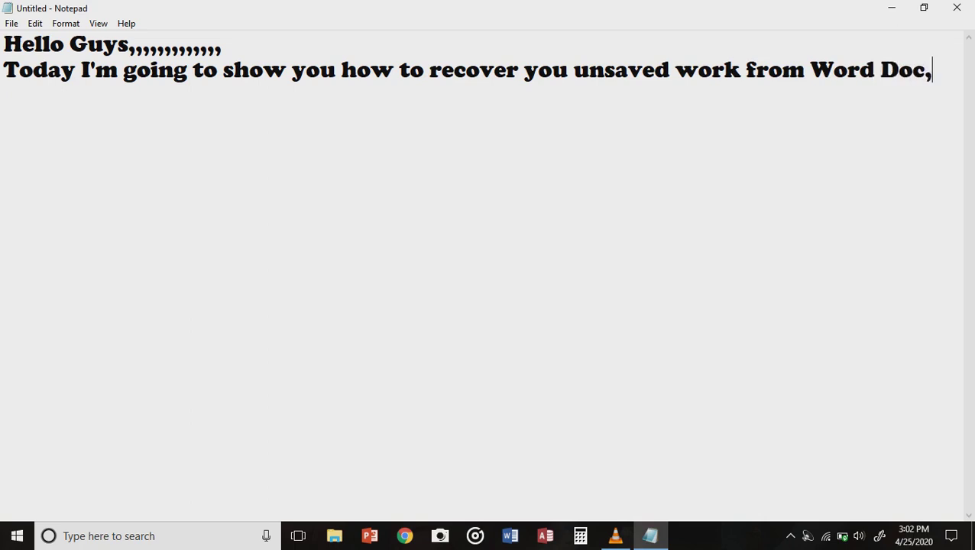
Leave a blank line and write "Watch Step By Step carefully to the end,,,," below the introduction
{"action": "key", "text": "Return"}
{"action": "key", "text": "Return"}
{"action": "key", "text": "BackSpace"}
{"action": "key", "text": "Return"}
{"action": "key", "text": "BackSpace"}
{"action": "key", "text": "Return"}
{"action": "type", "text": "W"}
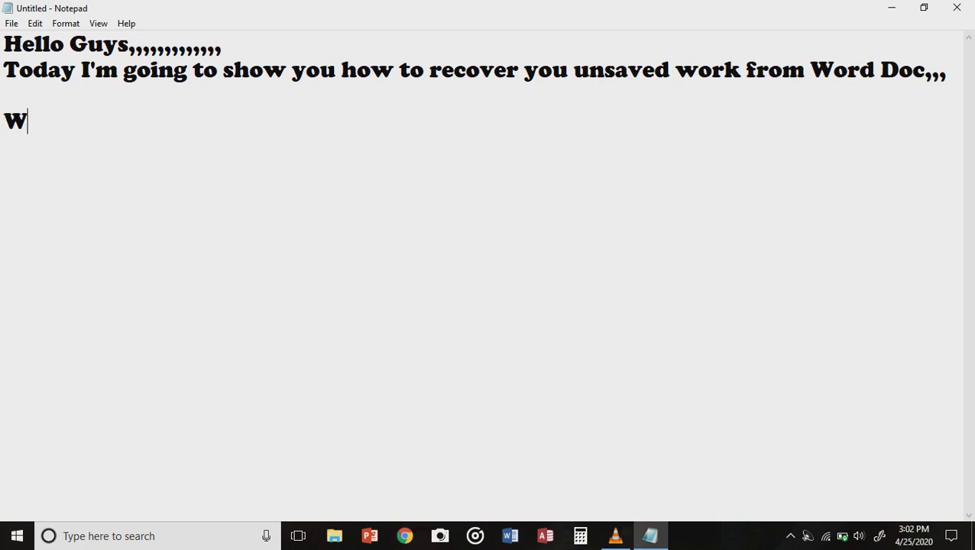
{"action": "type", "text": "atch Step By Step carefully to the end"}
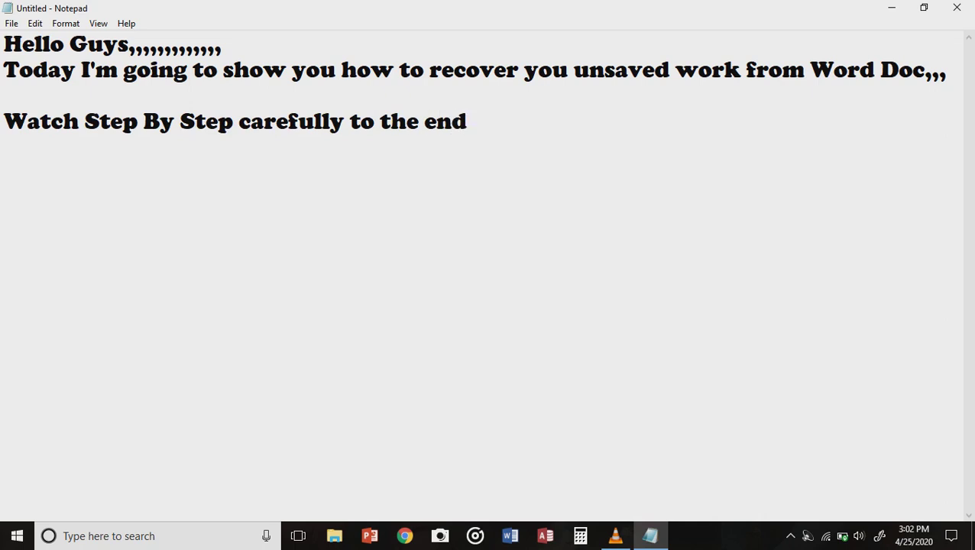
{"action": "type", "text": ",,,,"}
Start a new line below reading "First I gonna write somthing on word doc and"
{"action": "key", "text": "Return"}
{"action": "type", "text": "First "}
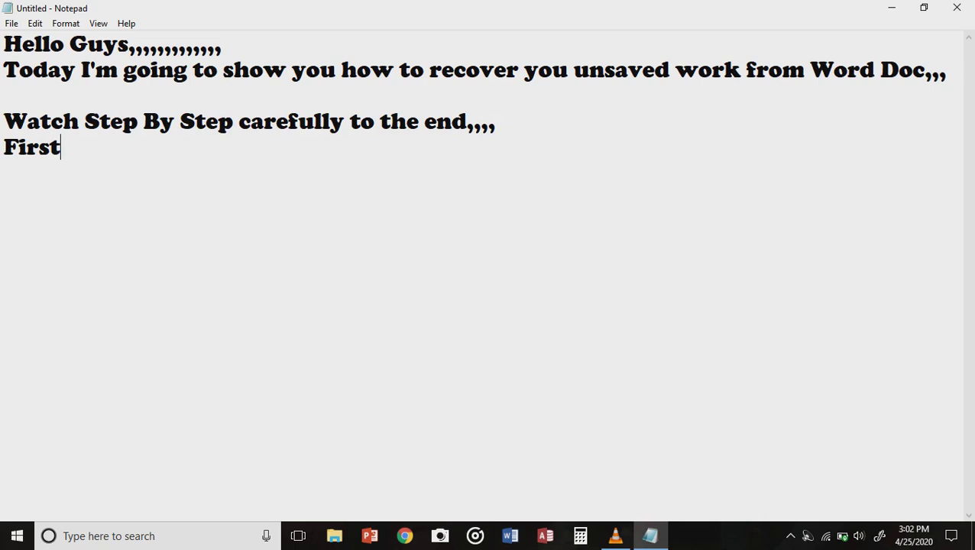
{"action": "type", "text": "I gonns"}
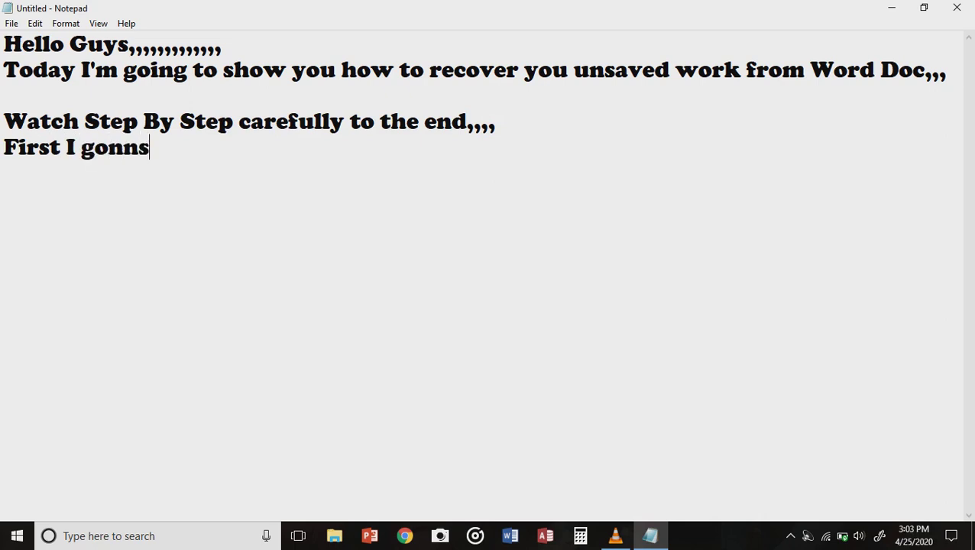
{"action": "key", "text": "BackSpace"}
{"action": "type", "text": "a"}
{"action": "type", "text": "wr"}
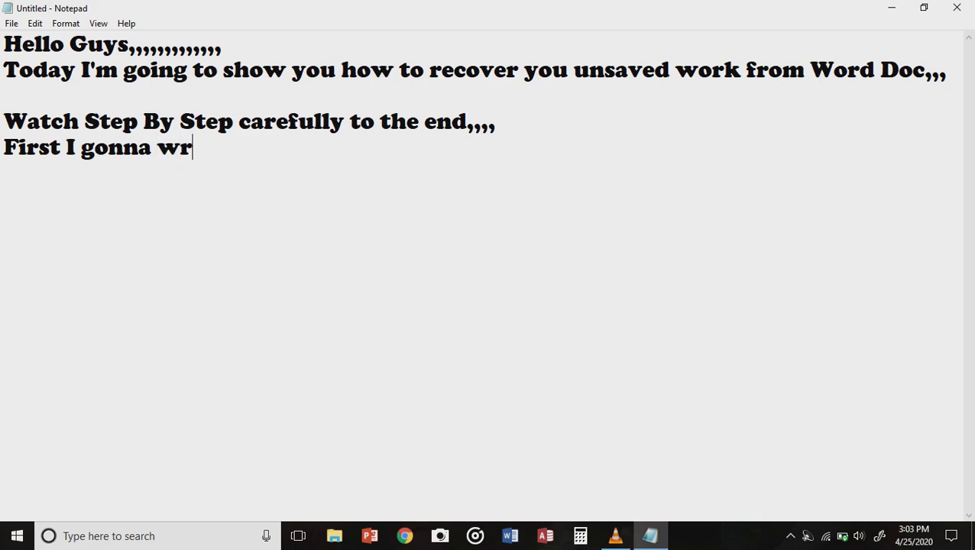
{"action": "type", "text": "ites"}
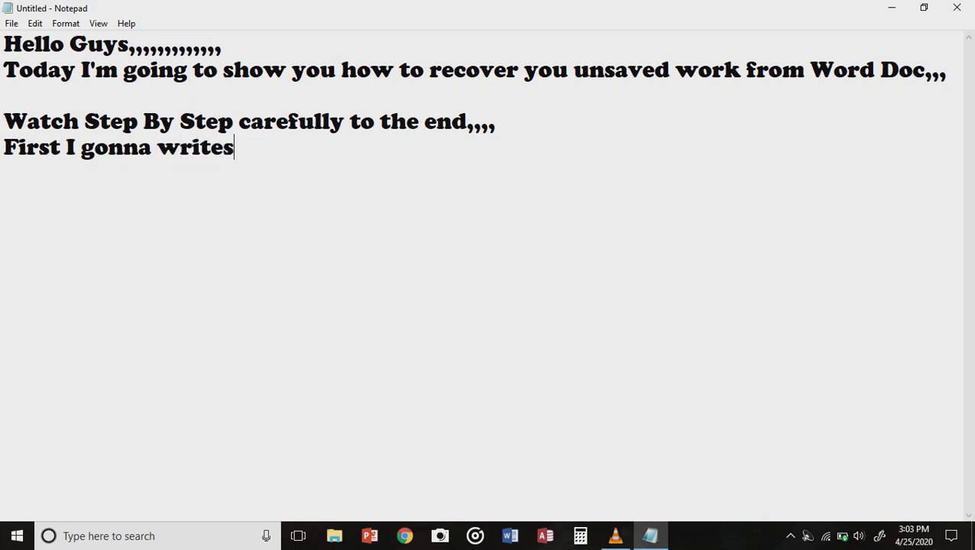
{"action": "type", "text": "omthing"}
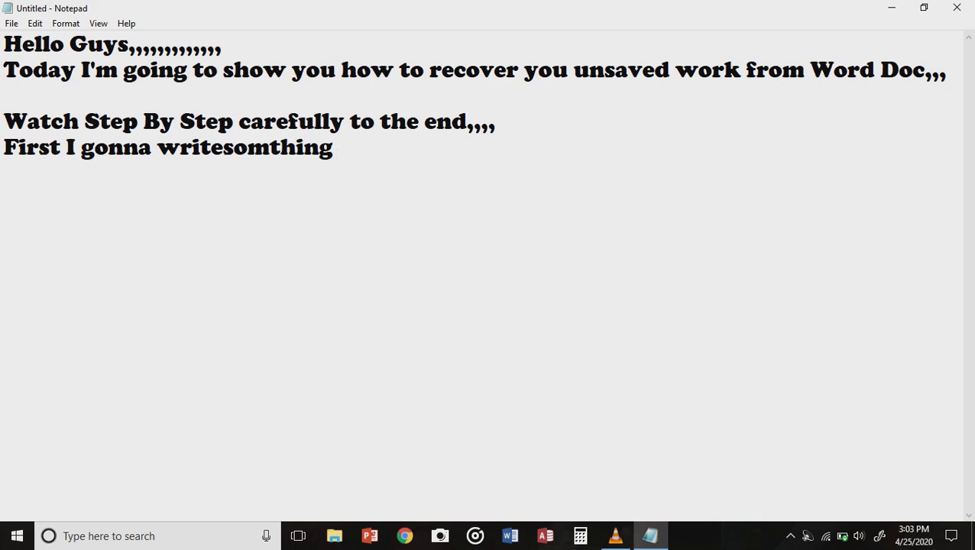
{"action": "left_click", "coordinate": [223, 147]}
{"action": "left_click", "coordinate": [344, 147]}
{"action": "type", "text": "on"}
{"action": "type", "text": " wo"}
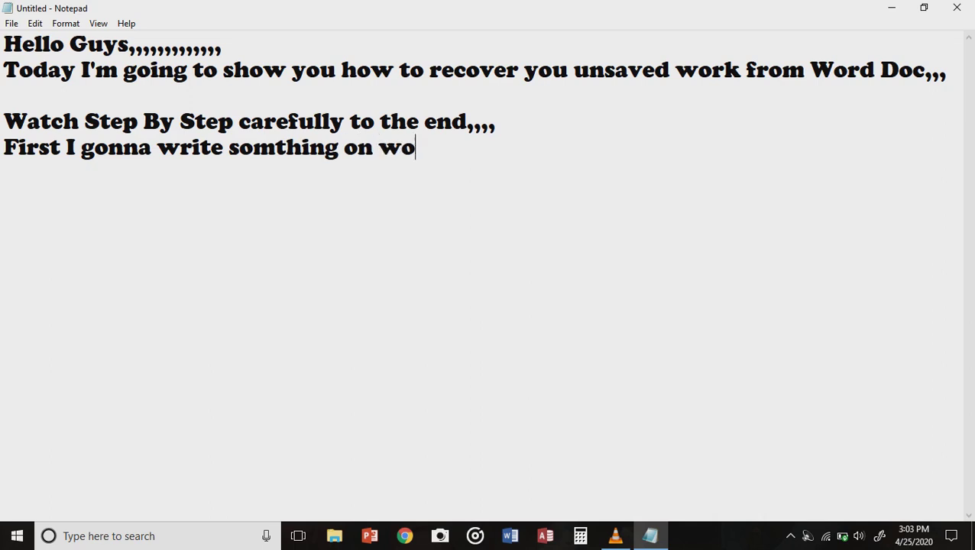
{"action": "type", "text": "rd doc and"}
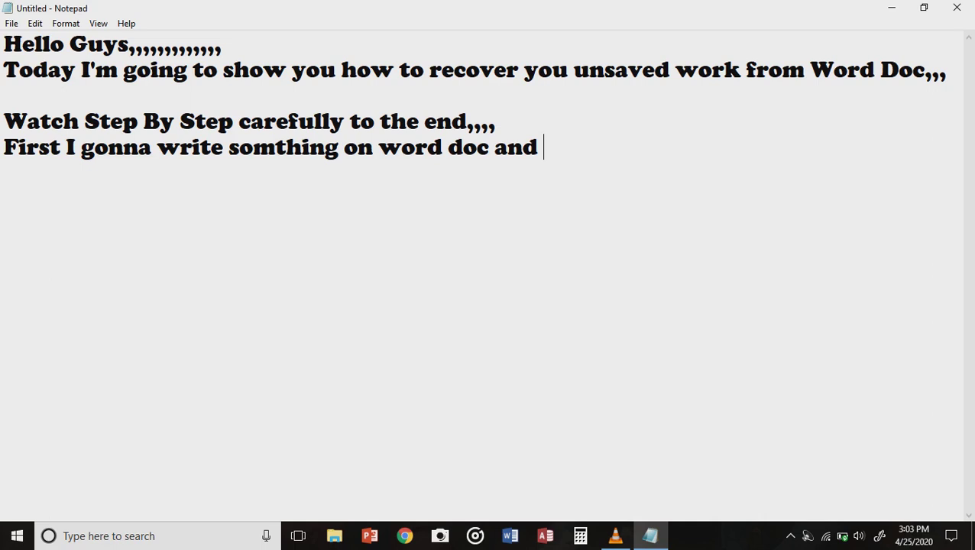
Finish the sentence with "will intentionally delete or unsave the file just for the lession...." and start a new line
{"action": "type", "text": "will intent"}
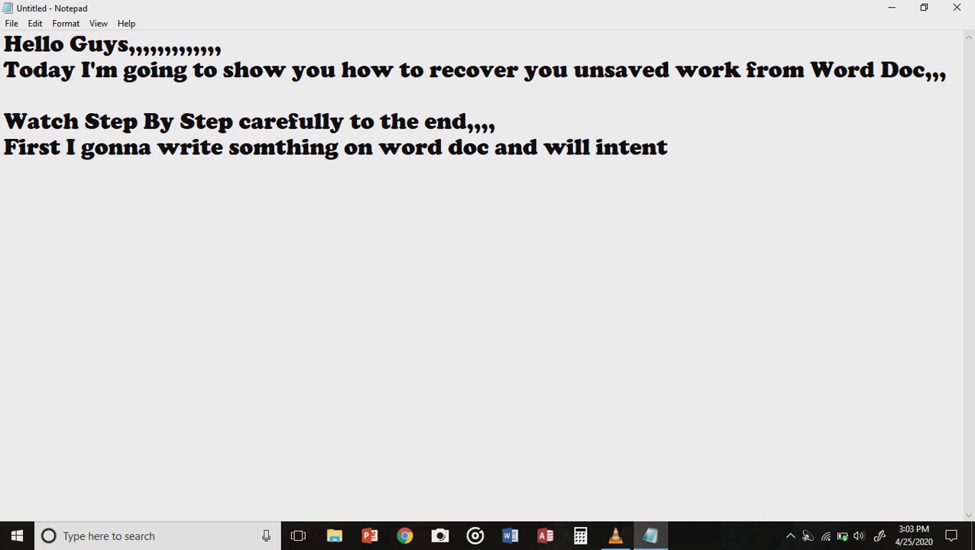
{"action": "type", "text": "ionally"}
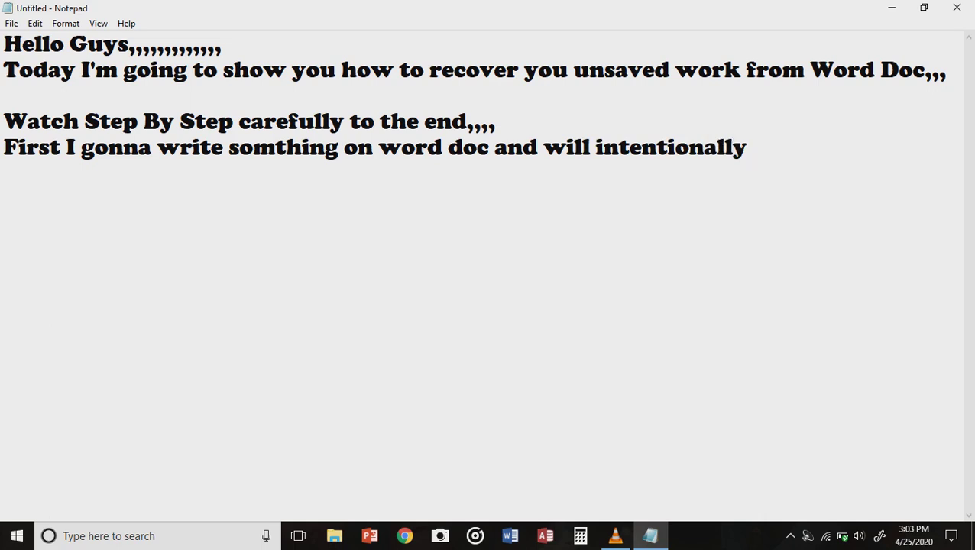
{"action": "type", "text": " delet"}
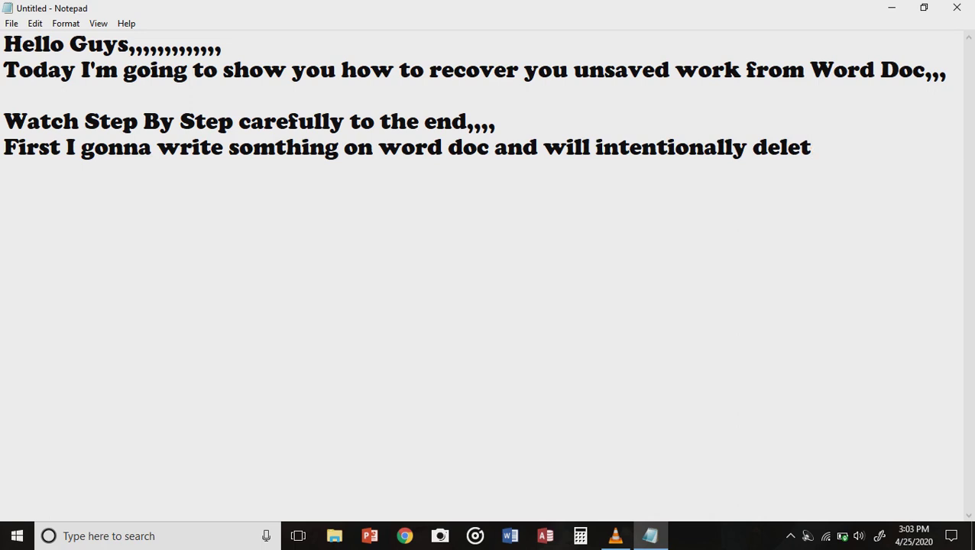
{"action": "type", "text": "e or unsav"}
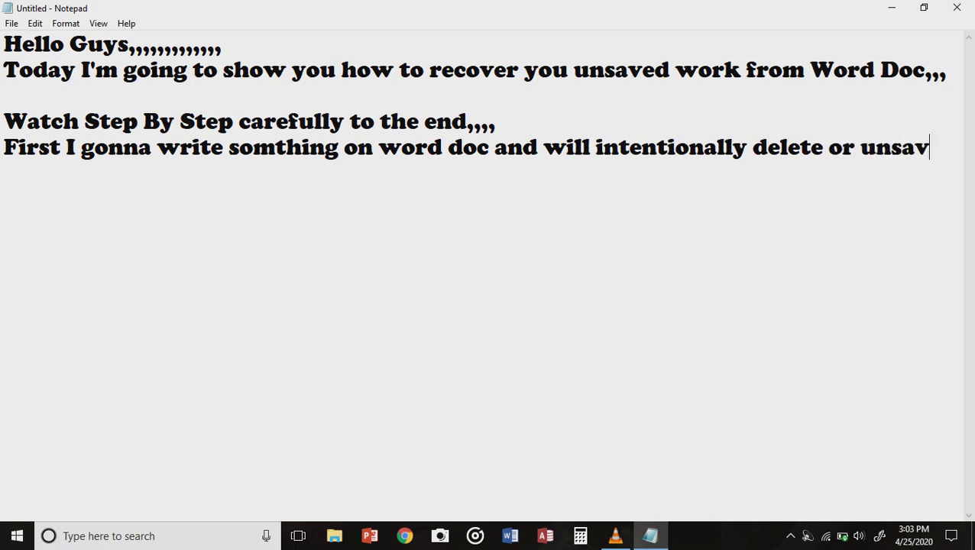
{"action": "type", "text": "e the "}
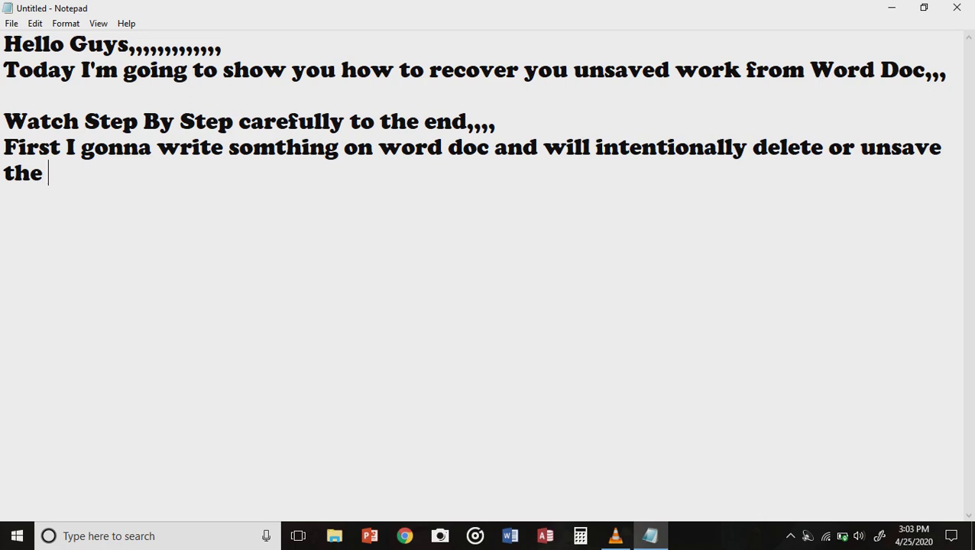
{"action": "type", "text": "file "}
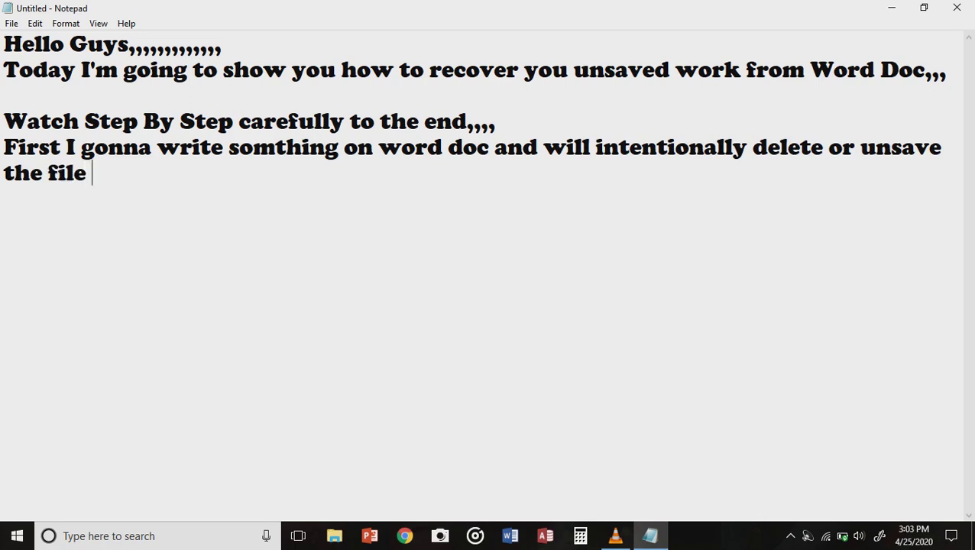
{"action": "type", "text": "just "}
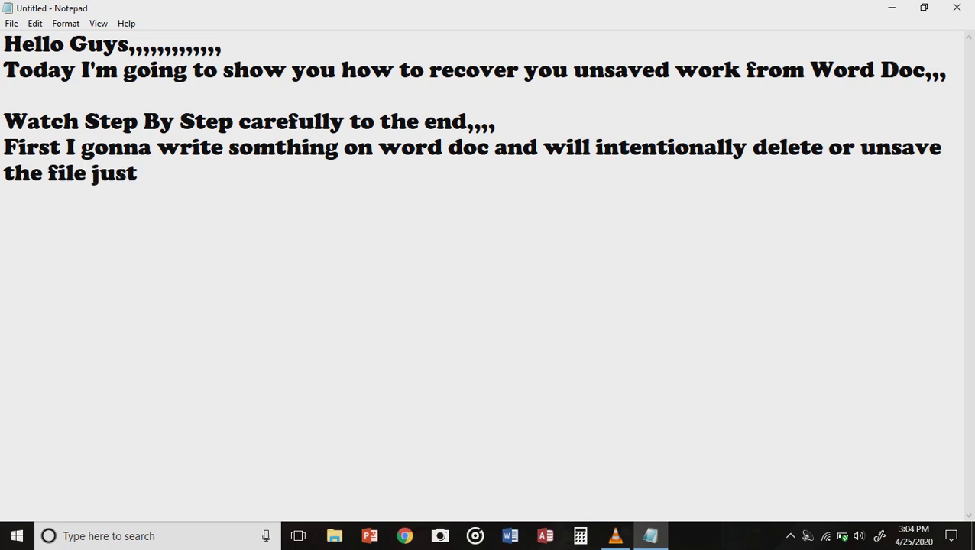
{"action": "type", "text": "for the lession"}
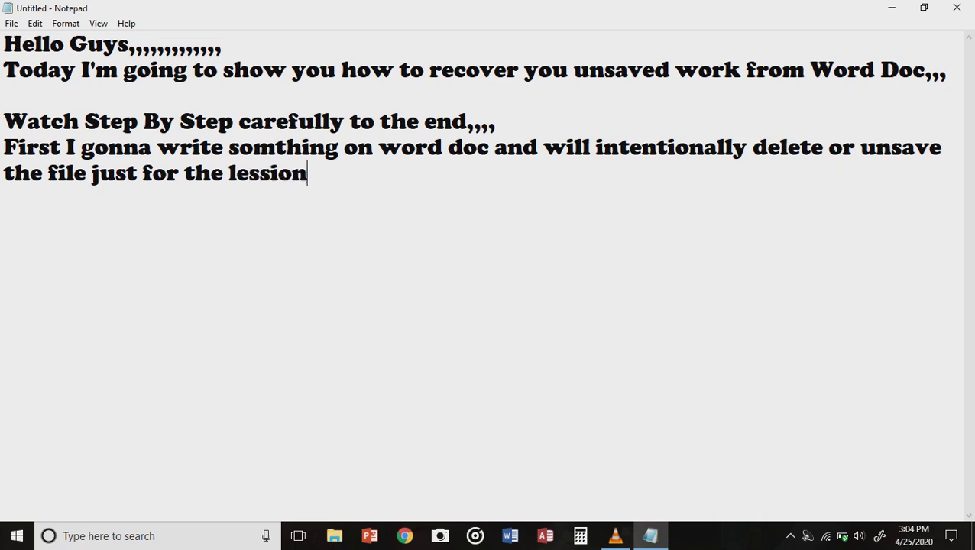
{"action": "type", "text": "...."}
{"action": "key", "text": "Return"}
Switch to Word, create a blank document and write "JUST FOR EXAMPLE" in it
{"action": "left_click", "coordinate": [510, 536]}
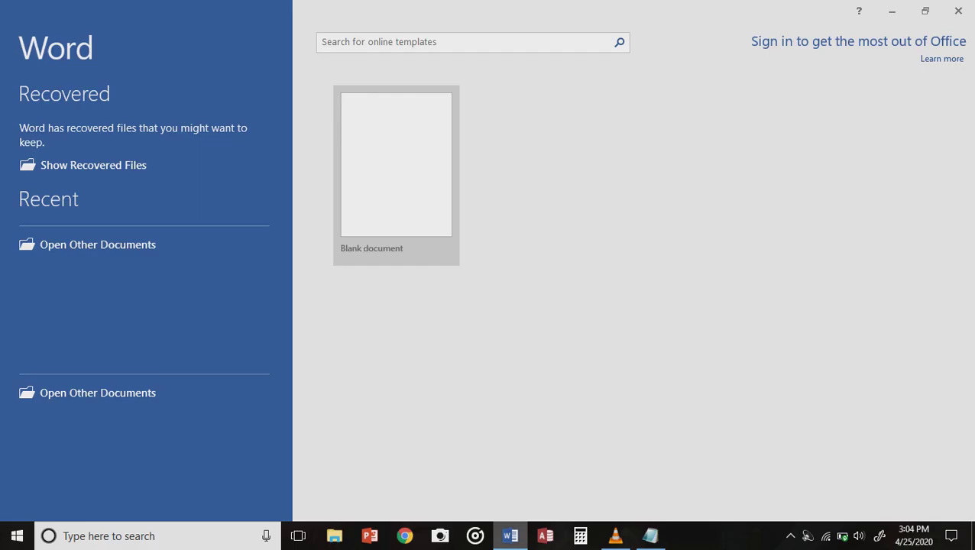
{"action": "key", "text": "Return"}
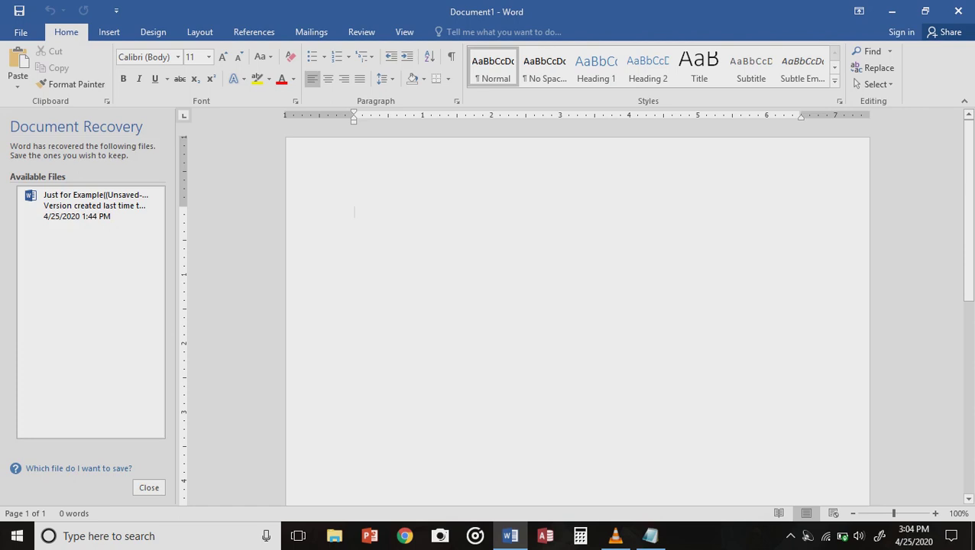
{"action": "type", "text": "JU"}
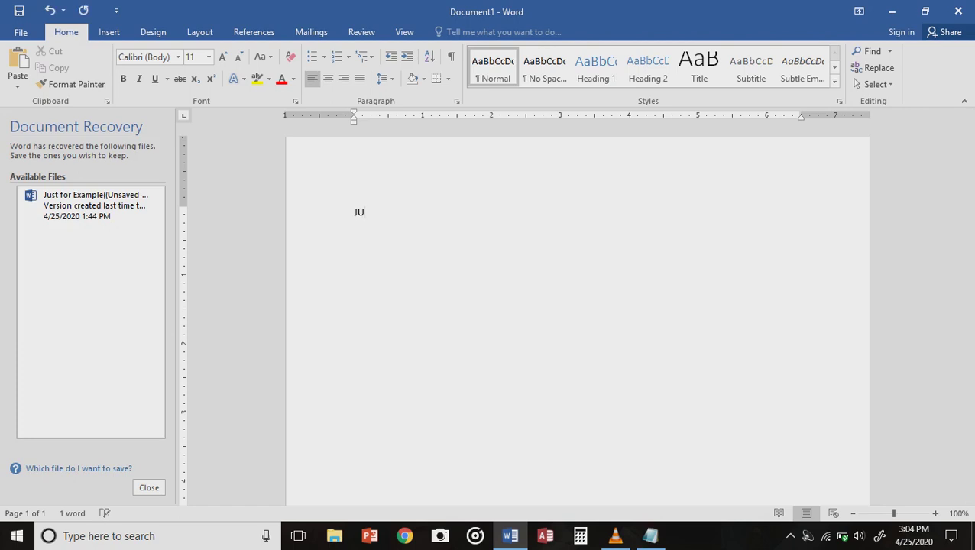
{"action": "type", "text": "ST FOR EXAMPLE"}
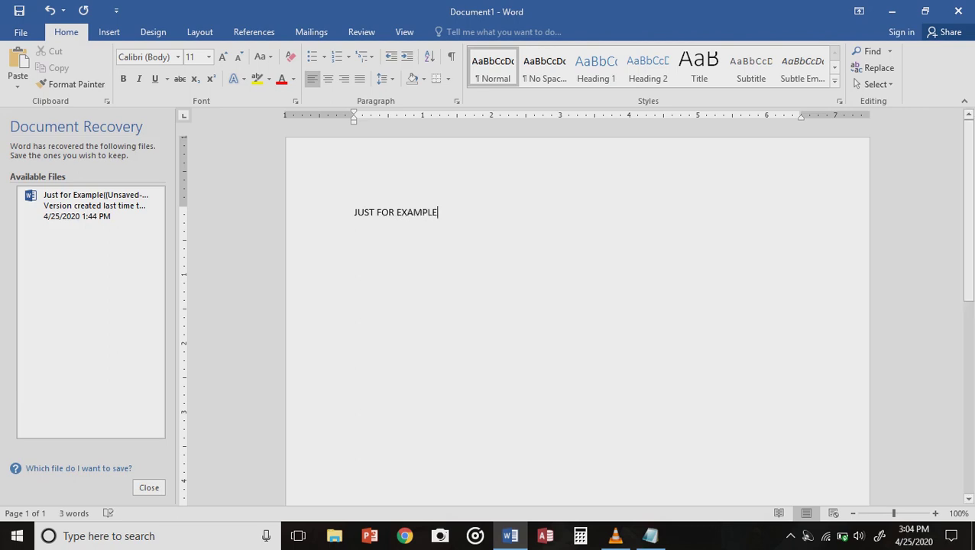
Format the text "JUST FOR EXAMPLE" with size 72, red font color and the Bahnschrift SemiBold font
{"action": "left_click_drag", "start_coordinate": [354, 212], "coordinate": [441, 214]}
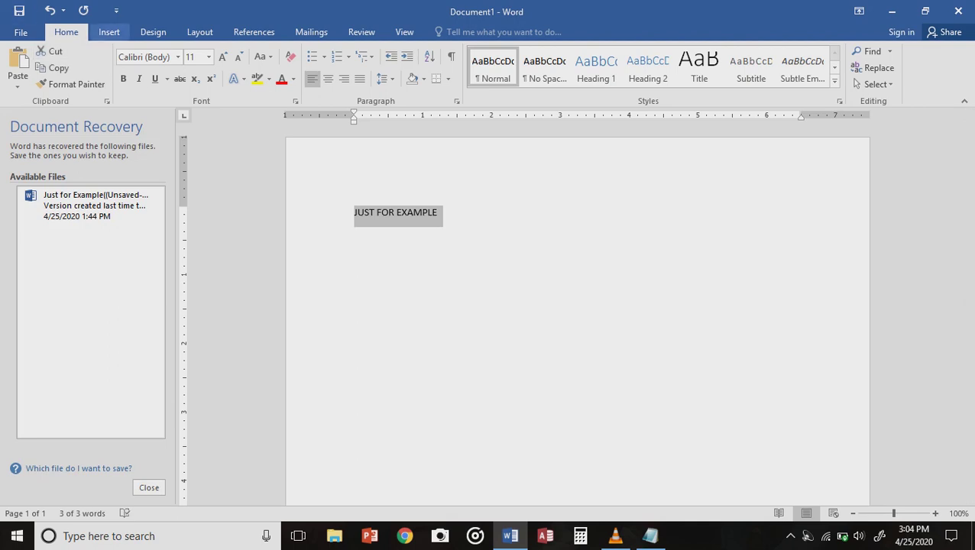
{"action": "left_click", "coordinate": [209, 56]}
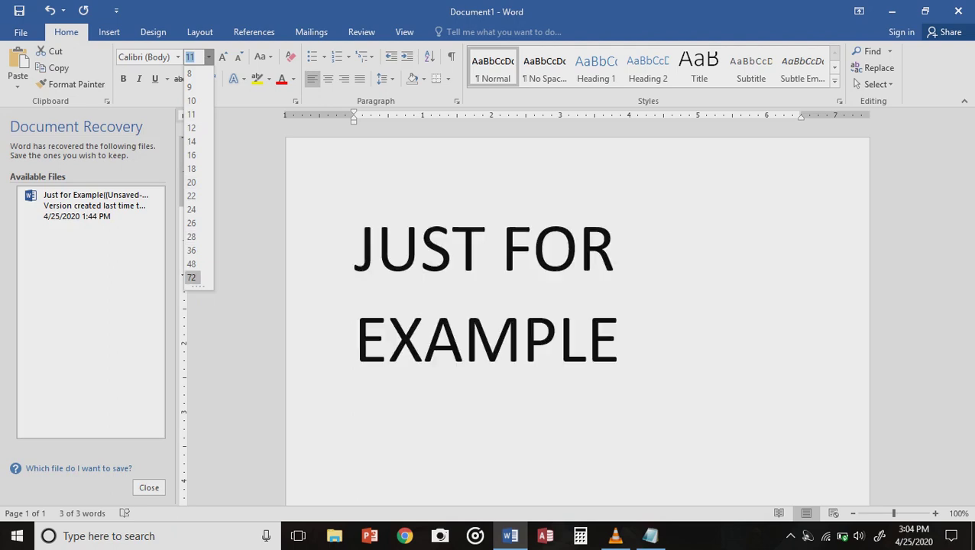
{"action": "left_click", "coordinate": [191, 278]}
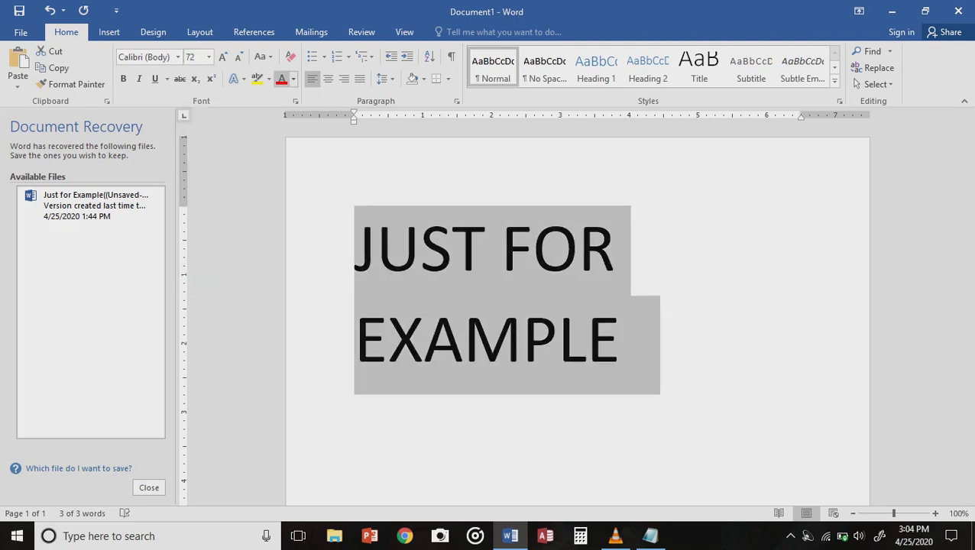
{"action": "left_click", "coordinate": [281, 79]}
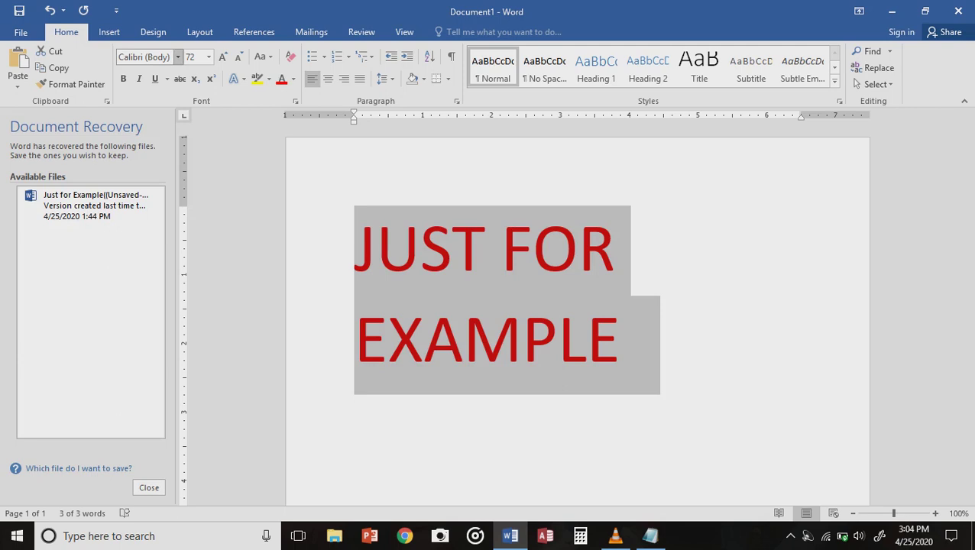
{"action": "left_click", "coordinate": [177, 57]}
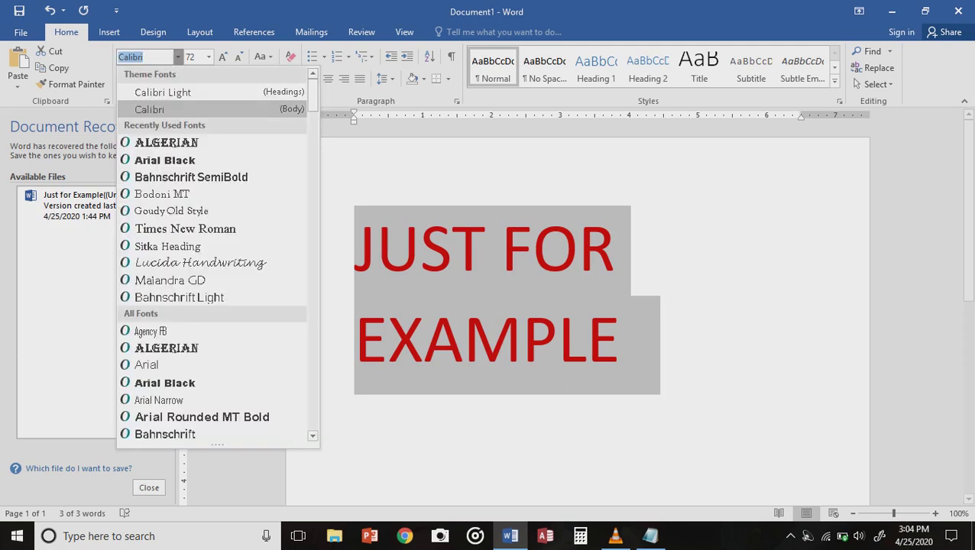
{"action": "left_click", "coordinate": [191, 176]}
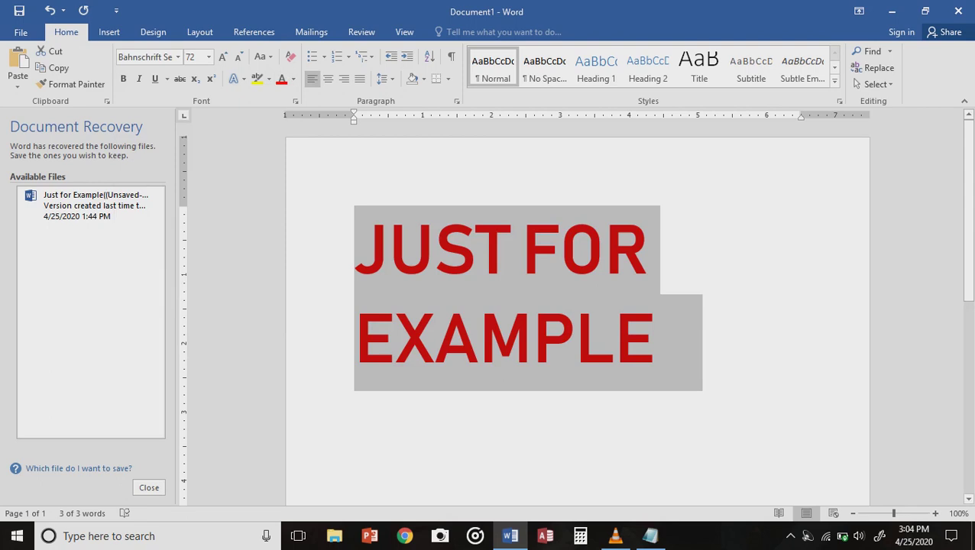
{"action": "left_click", "coordinate": [654, 336]}
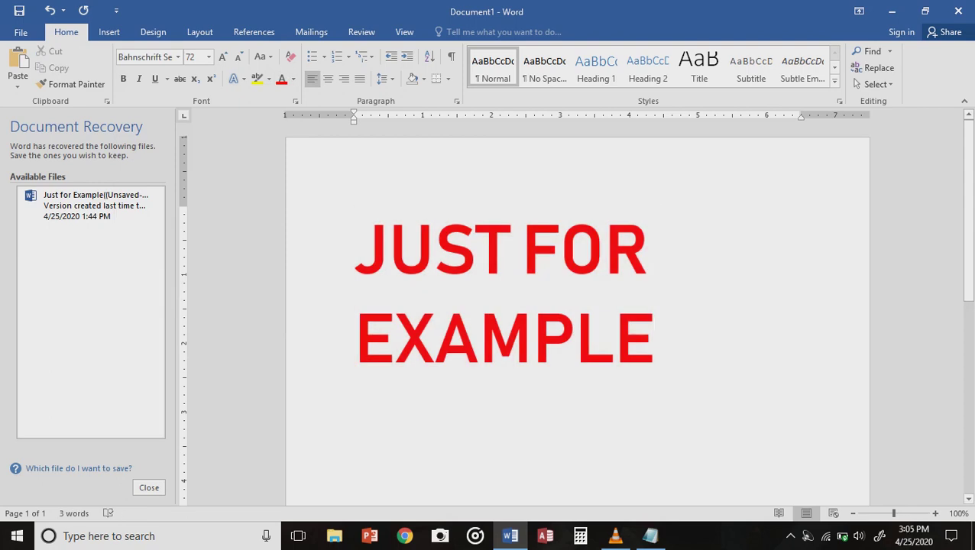
Center the text "JUST FOR EXAMPLE" horizontally on the page
{"action": "key", "text": "ctrl+a"}
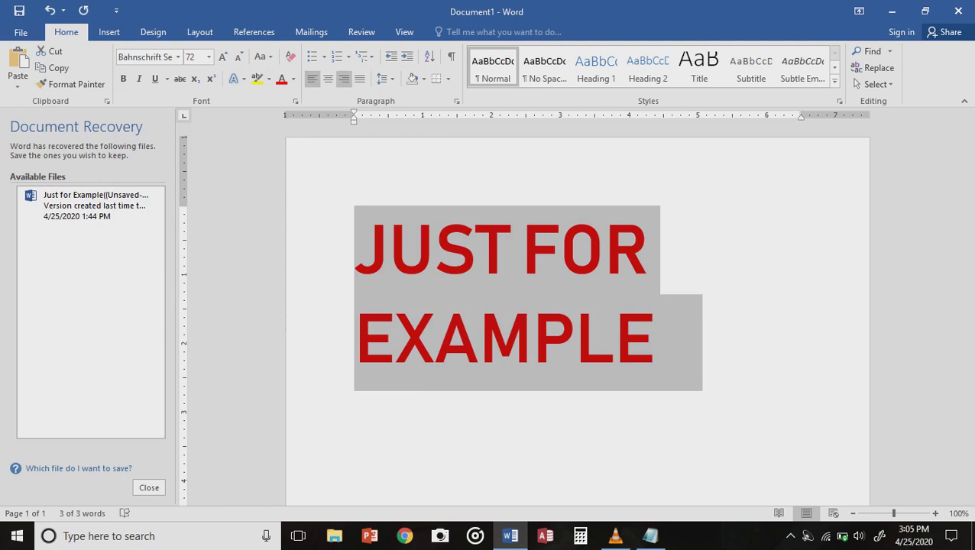
{"action": "left_click", "coordinate": [328, 79]}
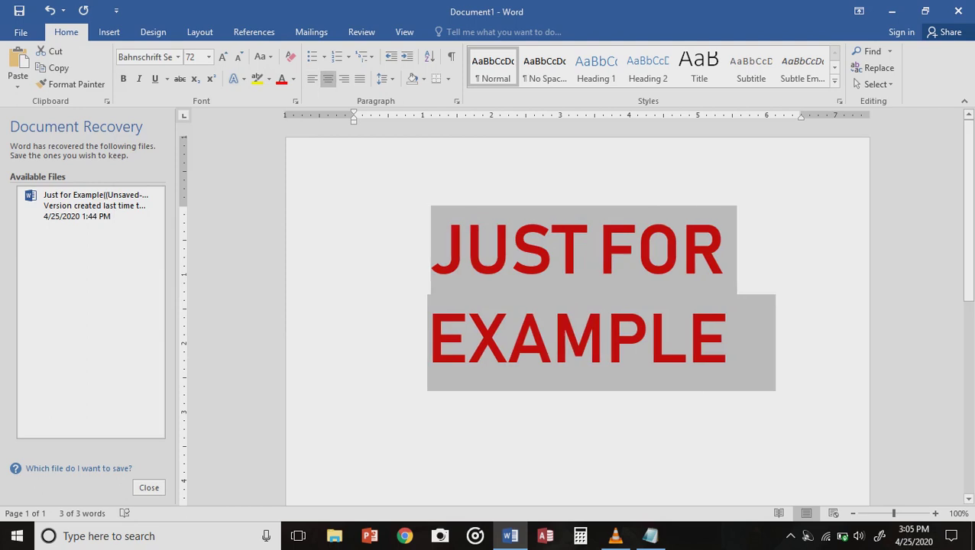
{"action": "left_click", "coordinate": [727, 336]}
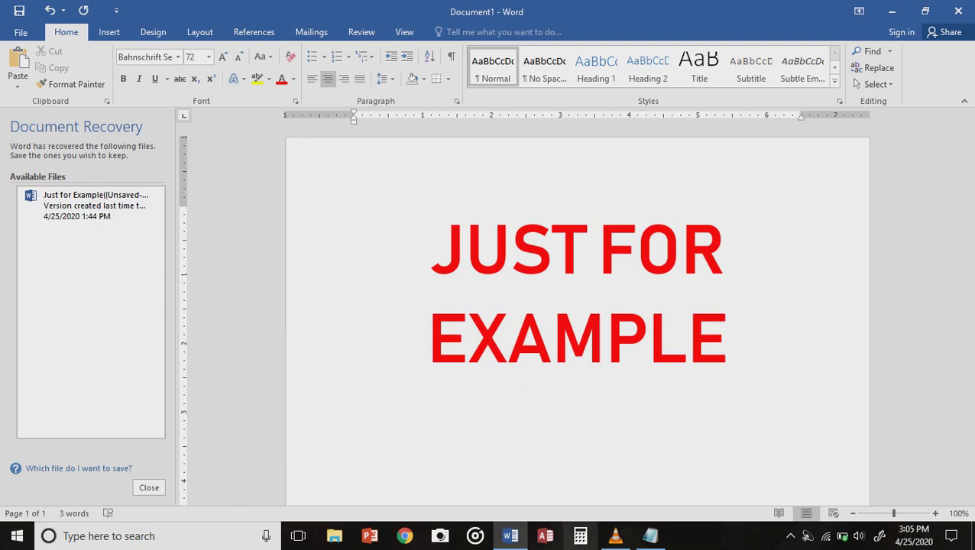
Switch to Notepad and add a new line reading "I will not save this document.."
{"action": "mouse_move", "coordinate": [510, 535]}
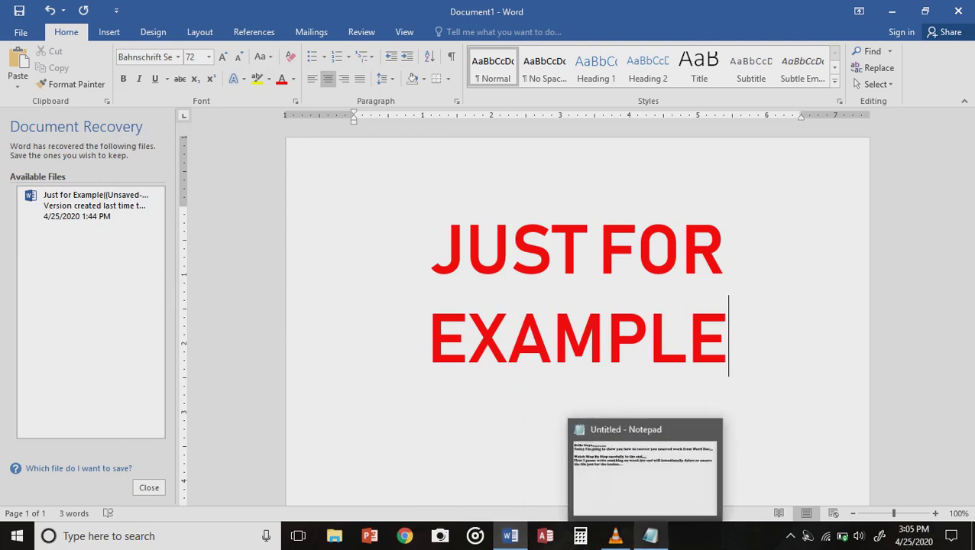
{"action": "left_click", "coordinate": [650, 536]}
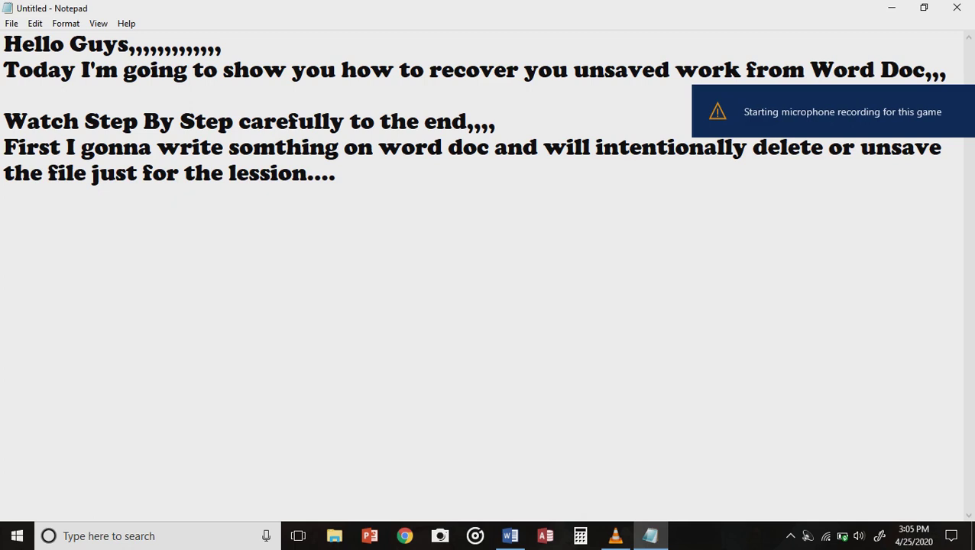
{"action": "key", "text": "Return"}
{"action": "type", "text": "I wil"}
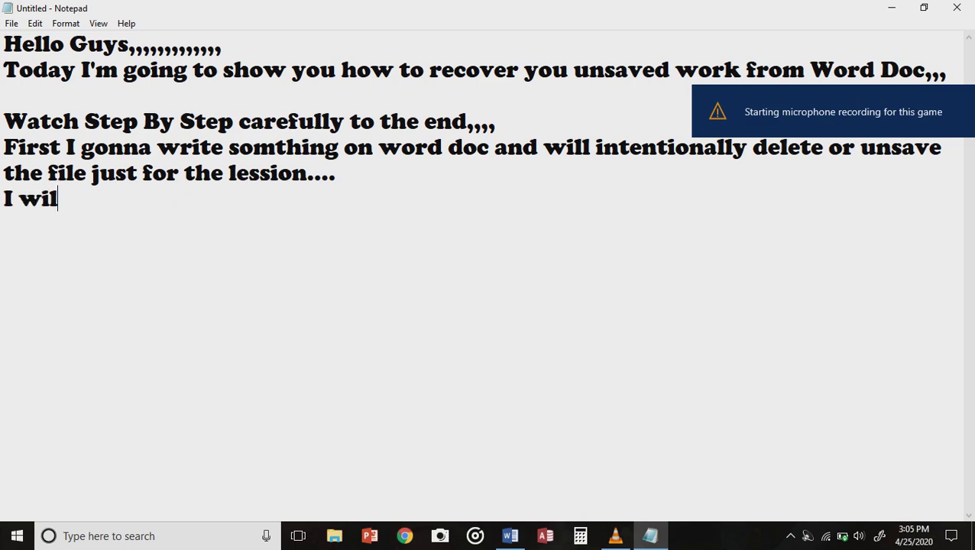
{"action": "type", "text": "l n"}
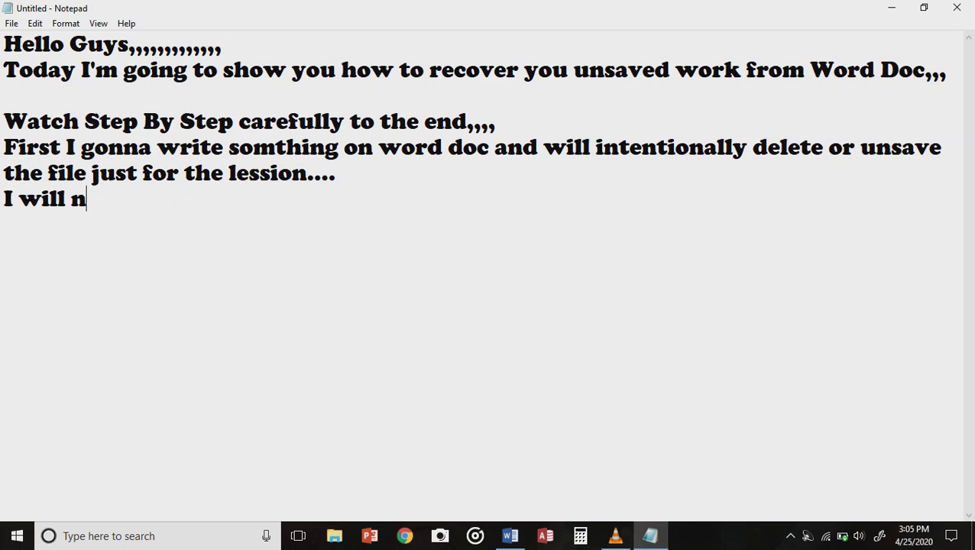
{"action": "type", "text": "ot save"}
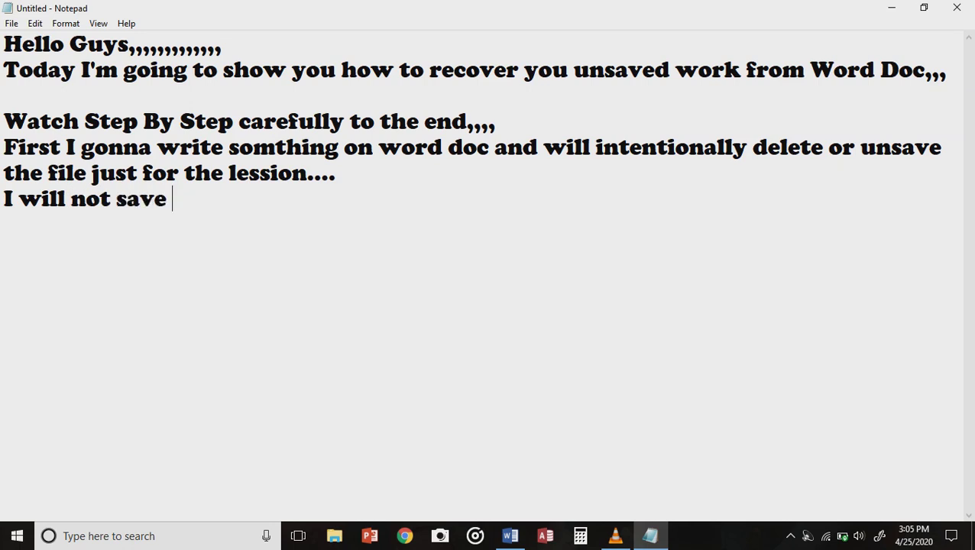
{"action": "type", "text": " this document.."}
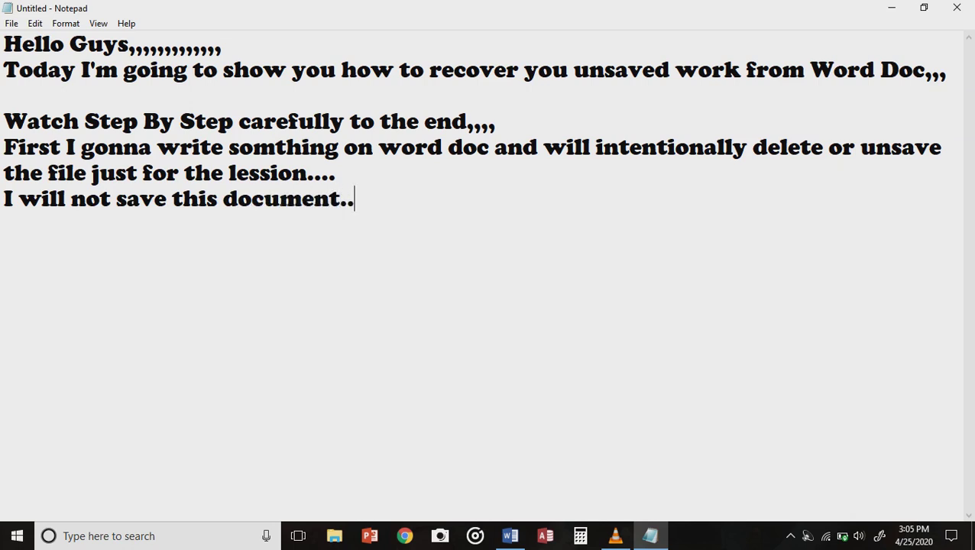
Switch back to Word and close the example document without saving it
{"action": "left_click", "coordinate": [511, 536]}
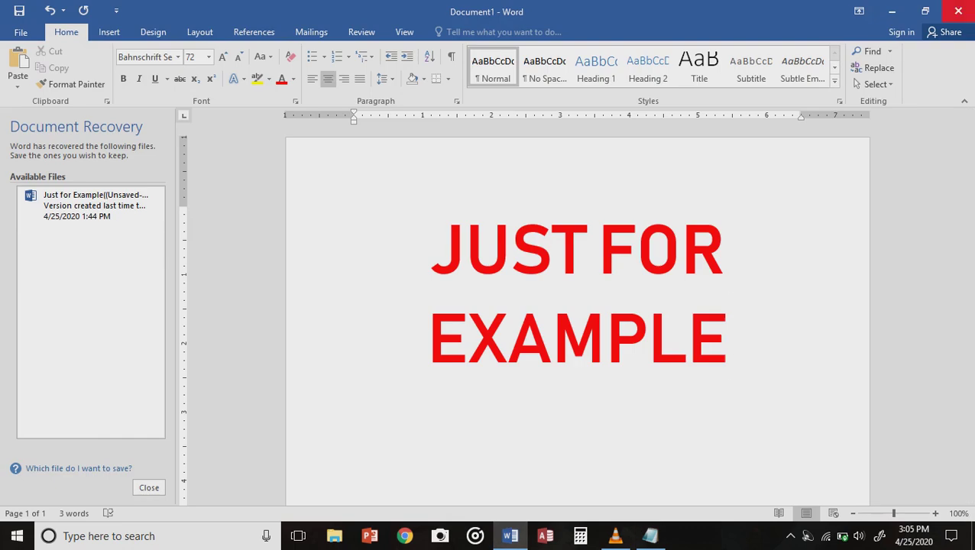
{"action": "key", "text": "alt+F4"}
{"action": "key", "text": "Tab"}
{"action": "key", "text": "Return"}
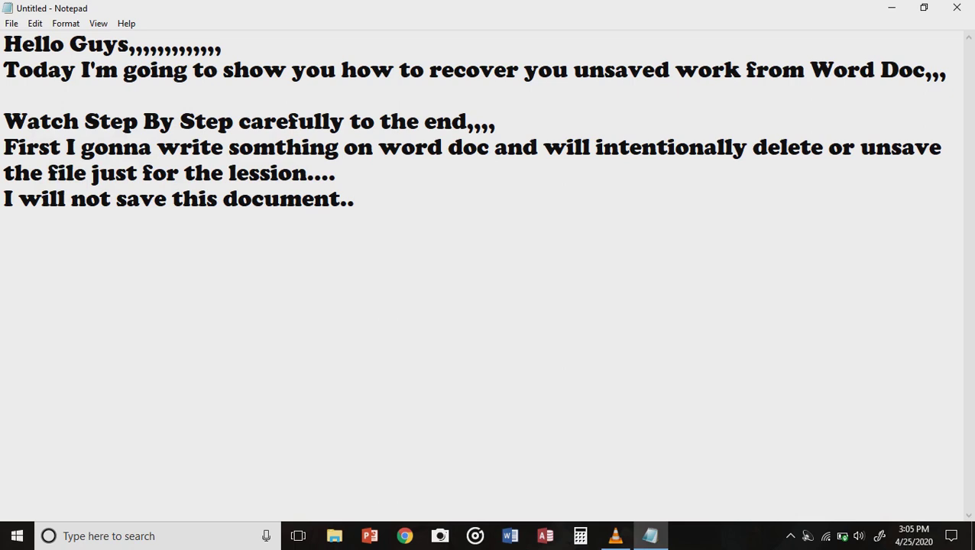
Add a new line in the Notepad text reading "Ok now, I will recover the unsaved work..."
{"action": "key", "text": "Return"}
{"action": "type", "text": "Ok n"}
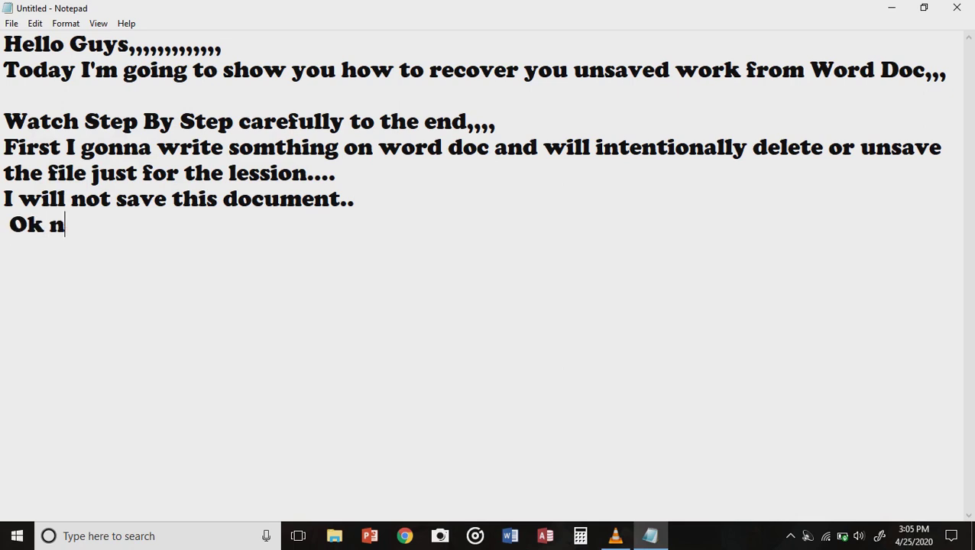
{"action": "type", "text": "ow"}
{"action": "key", "text": "BackSpace"}
{"action": "type", "text": ", I will "}
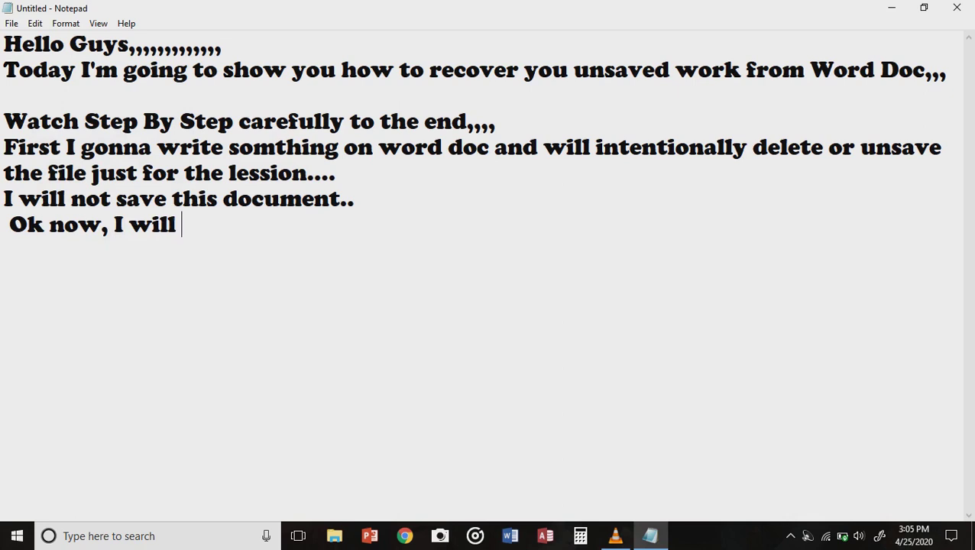
{"action": "type", "text": "reco"}
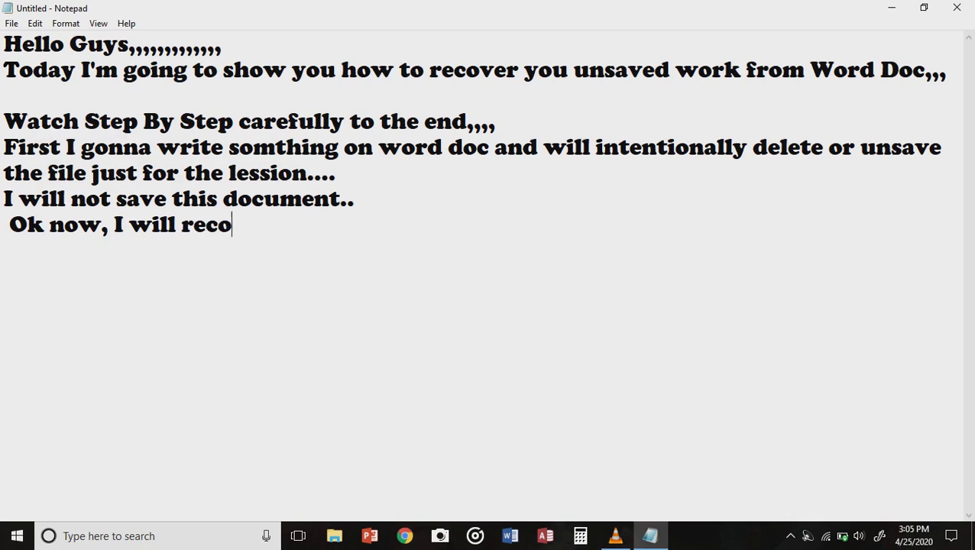
{"action": "type", "text": "ver the"}
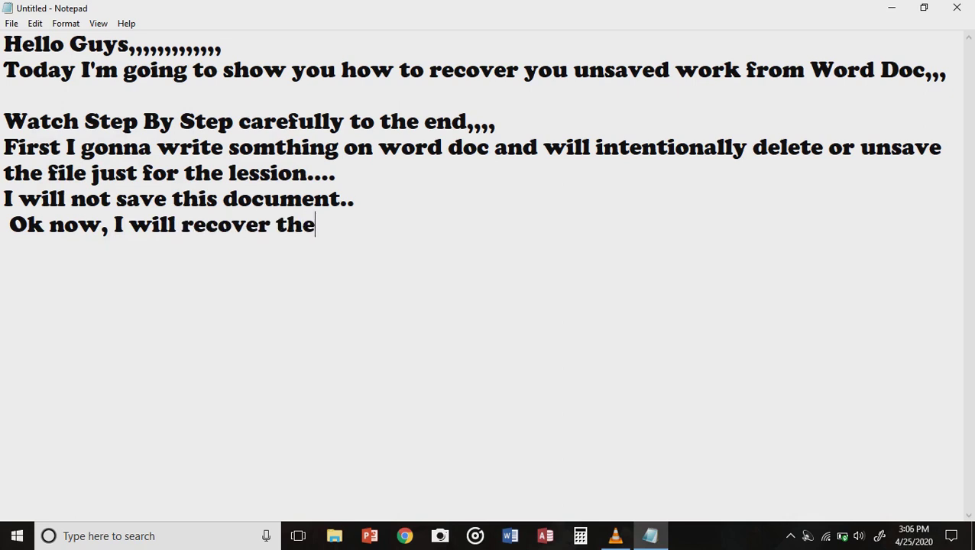
{"action": "type", "text": " unsa"}
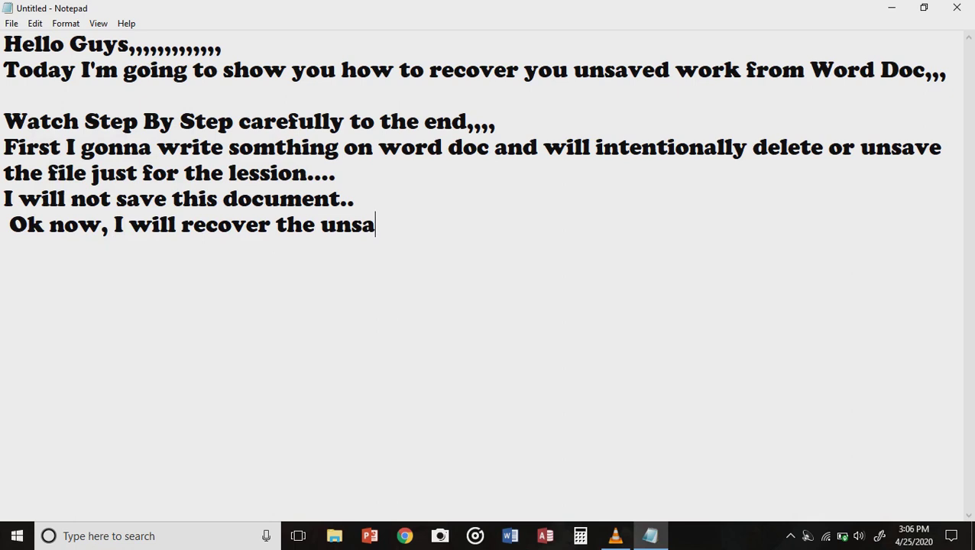
{"action": "type", "text": "ved wo"}
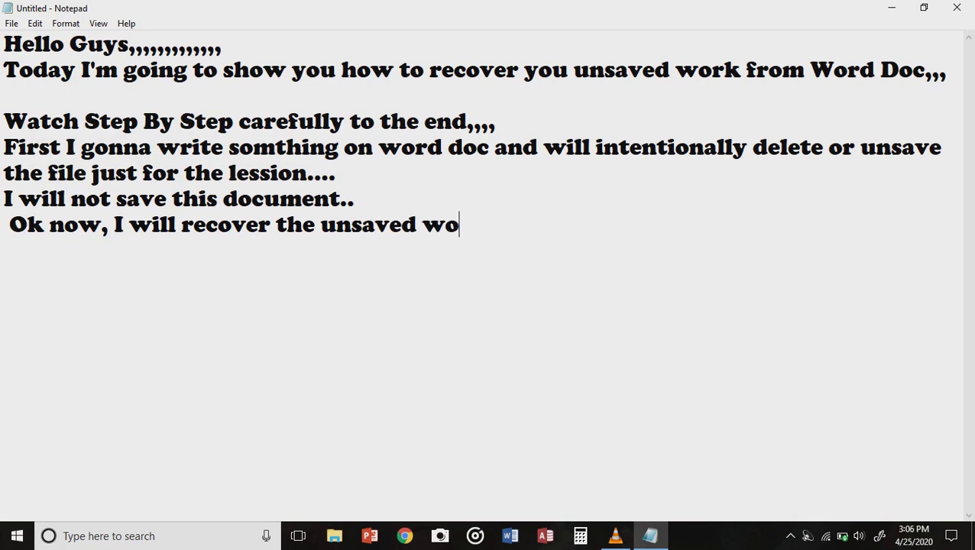
{"action": "type", "text": "rk..."}
Add the heading "steps:" on a new line and, after an empty line, the entry "1: Open a new word document"
{"action": "key", "text": "Return"}
{"action": "type", "text": "steps"}
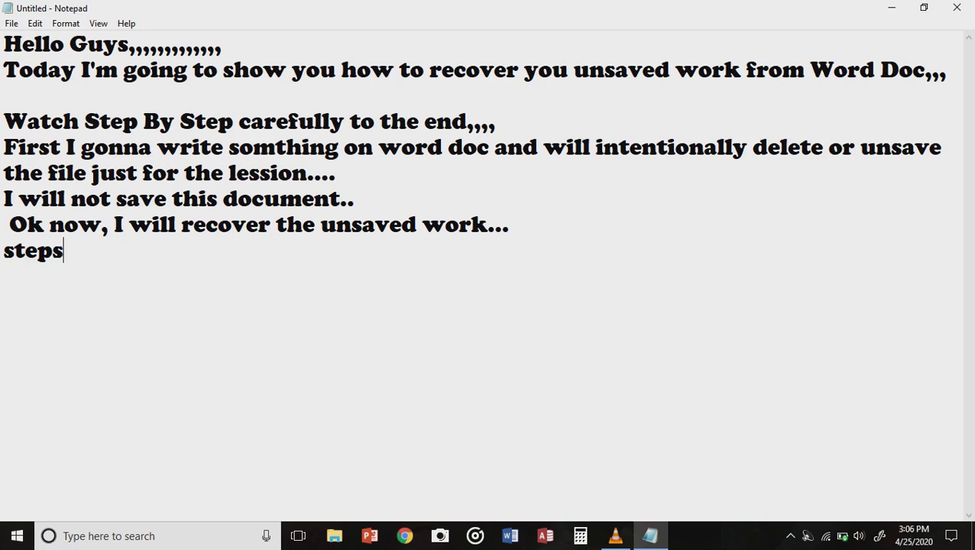
{"action": "type", "text": ":  "}
{"action": "type", "text": "1"}
{"action": "type", "text": ": Ope"}
{"action": "type", "text": "n "}
{"action": "type", "text": "a new "}
{"action": "type", "text": "wor"}
{"action": "type", "text": "d "}
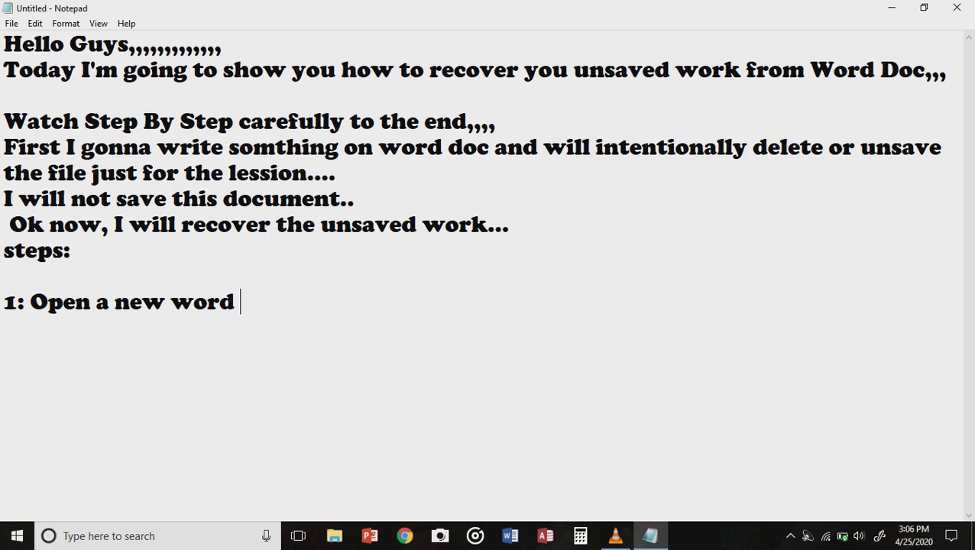
{"action": "type", "text": "documant"}
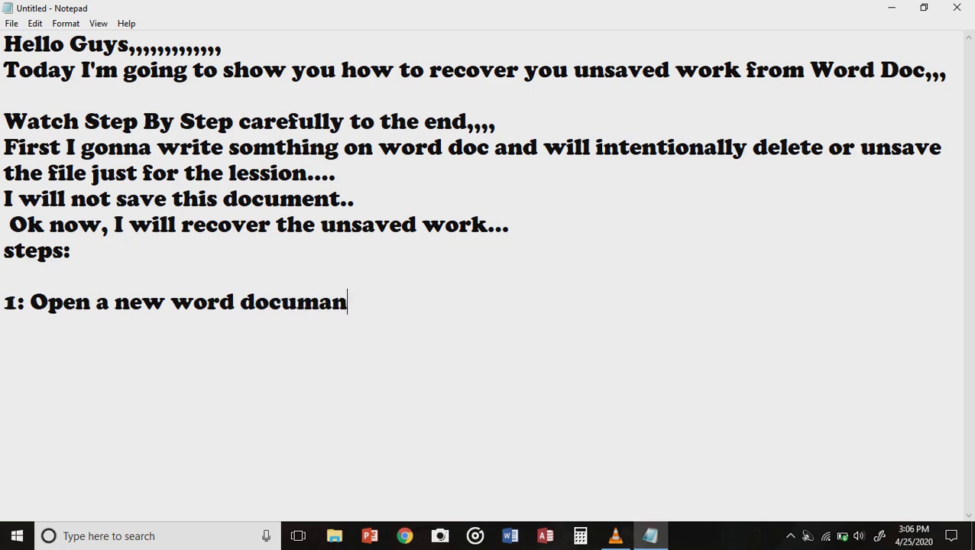
{"action": "key", "text": "BackSpace"}
{"action": "key", "text": "BackSpace"}
{"action": "key", "text": "BackSpace"}
{"action": "type", "text": "ent"}
Launch Word and create a new blank document
{"action": "left_click", "coordinate": [510, 536]}
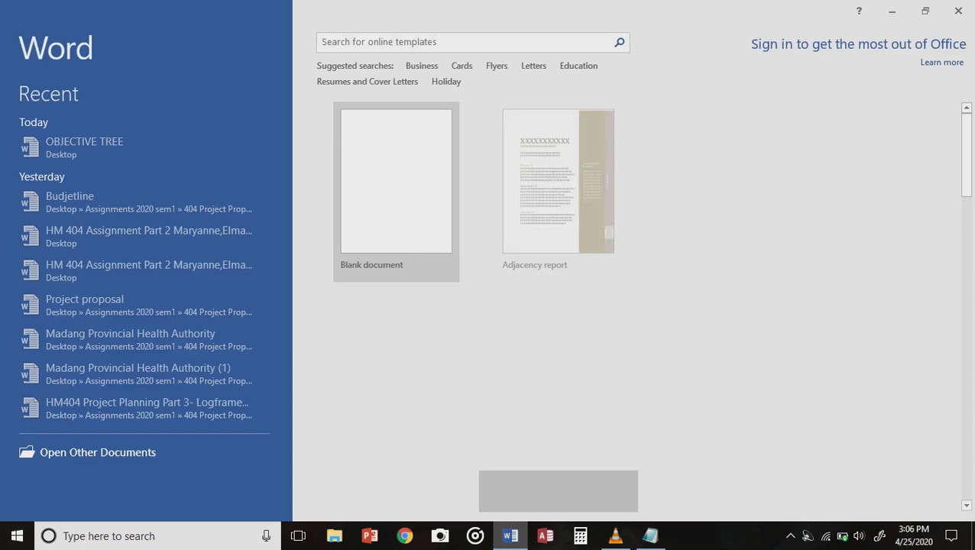
{"action": "key", "text": "Return"}
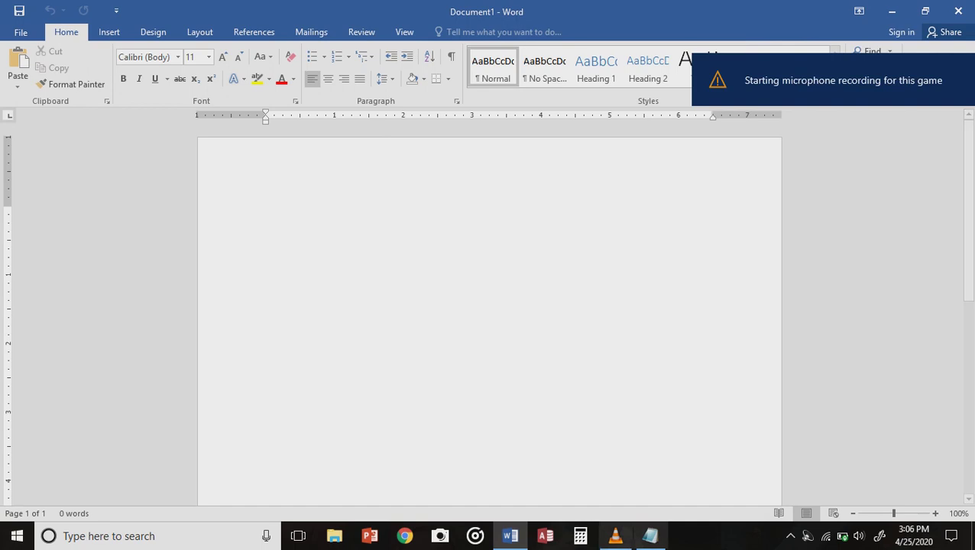
Switch to Notepad and add the second entry, '2: Click "File" On the top lefthand corner,,,', below the first one
{"action": "left_click", "coordinate": [649, 535]}
{"action": "key", "text": "Return"}
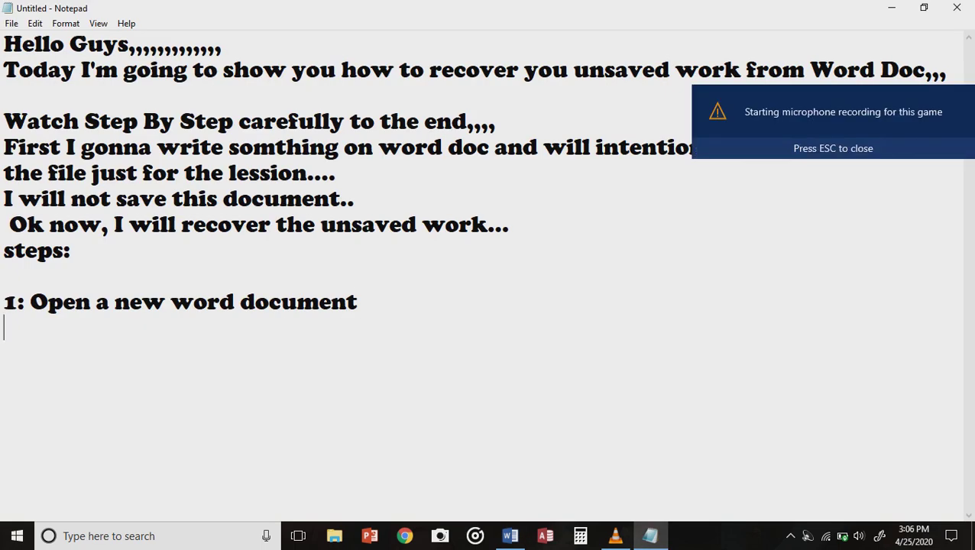
{"action": "type", "text": "2: Cli"}
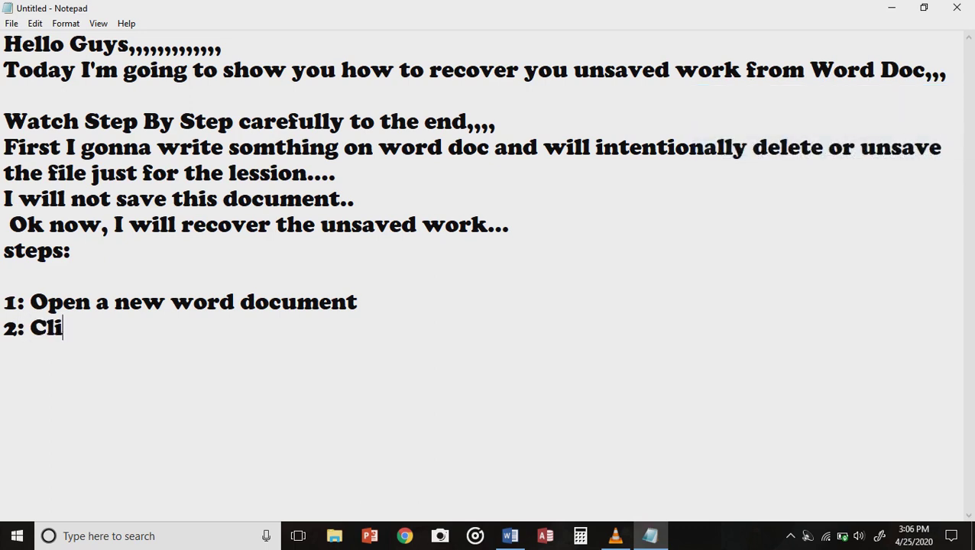
{"action": "type", "text": "ck \""}
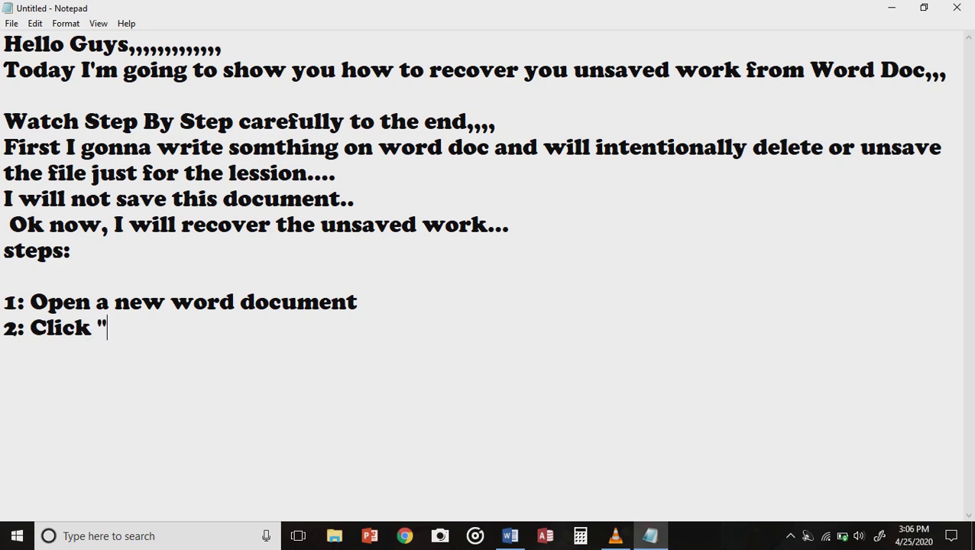
{"action": "type", "text": "Fil"}
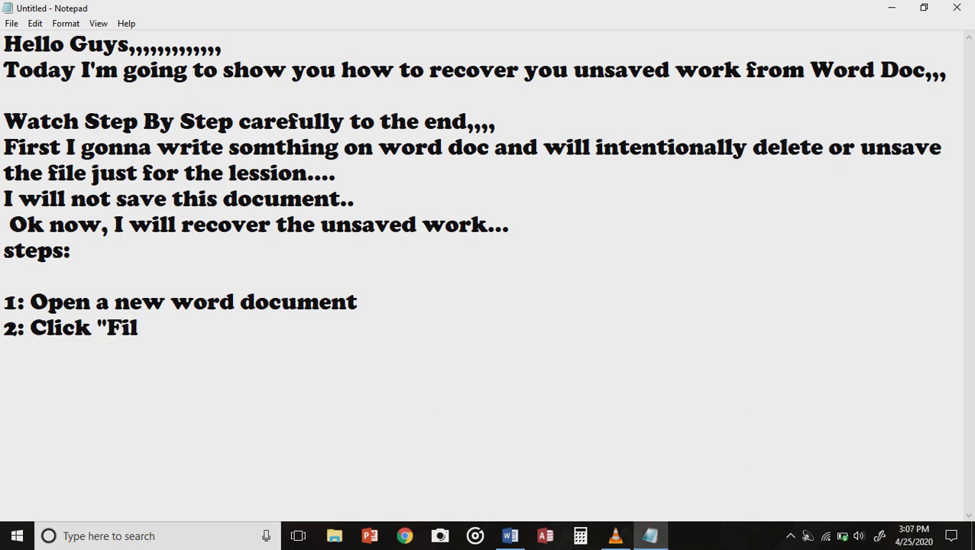
{"action": "type", "text": "e\" O"}
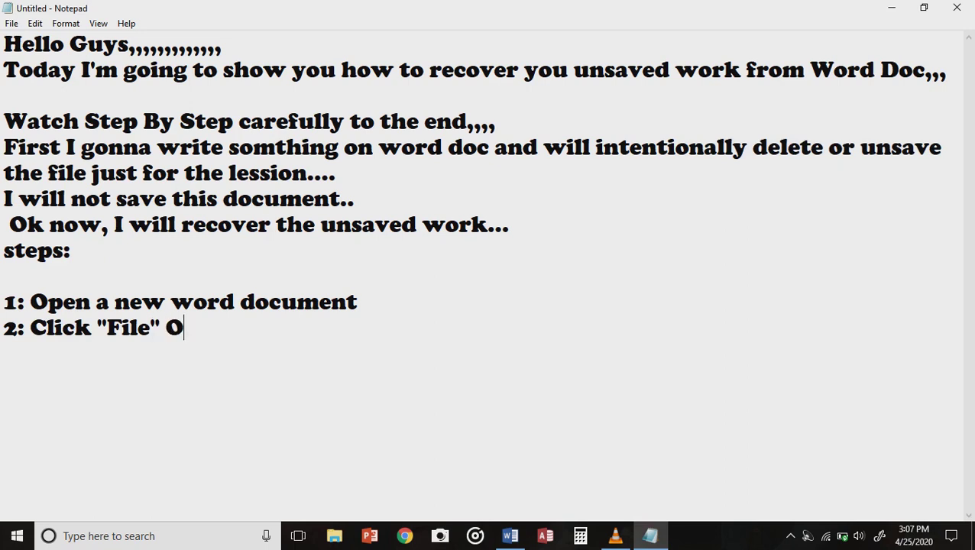
{"action": "type", "text": "n the "}
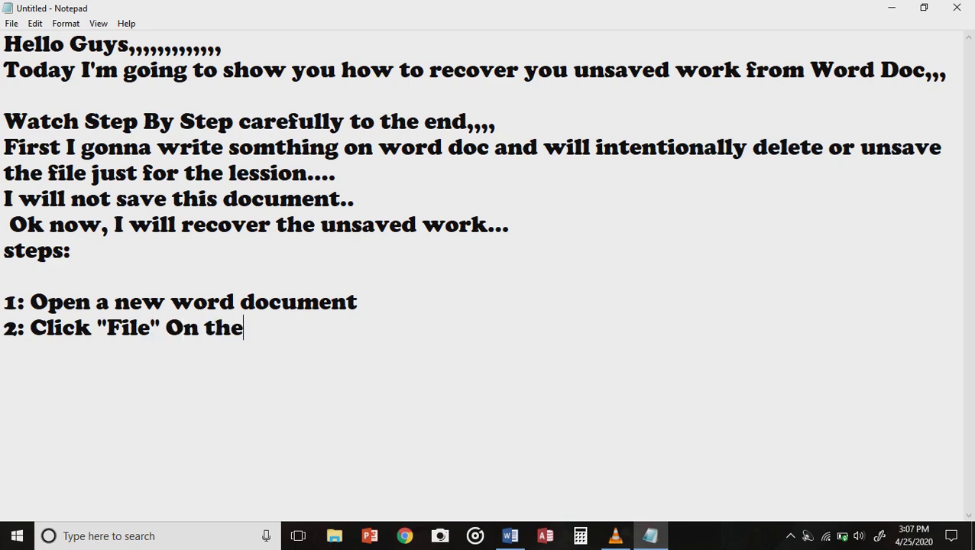
{"action": "type", "text": "top "}
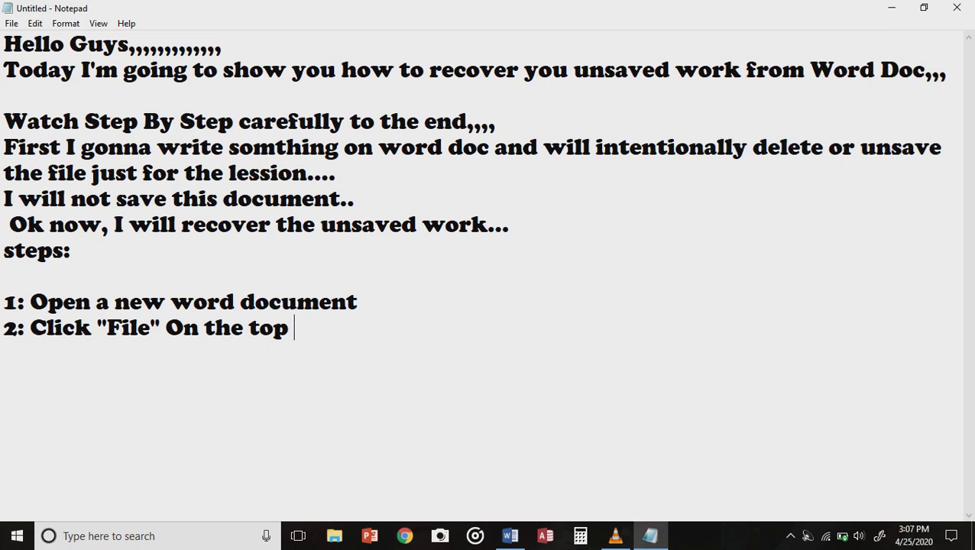
{"action": "type", "text": "left"}
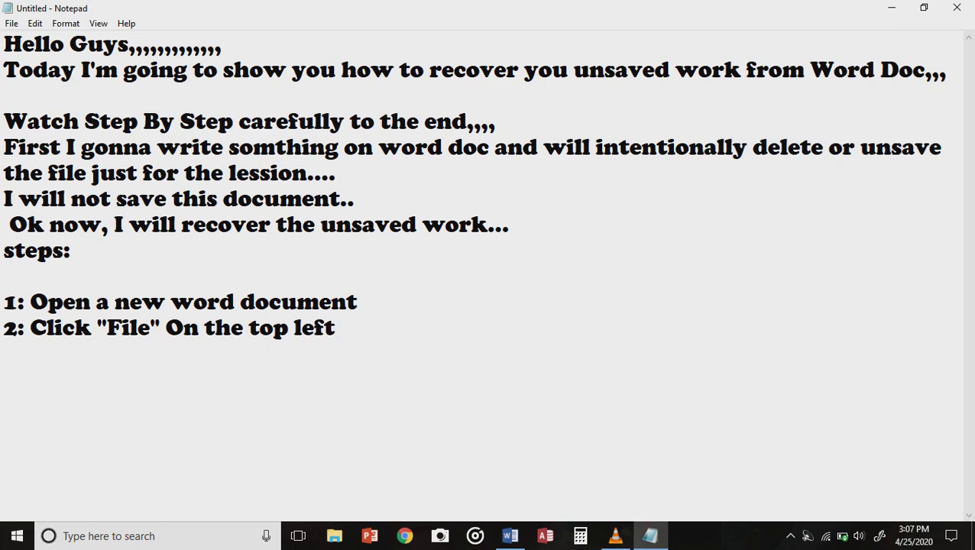
{"action": "type", "text": "hand co"}
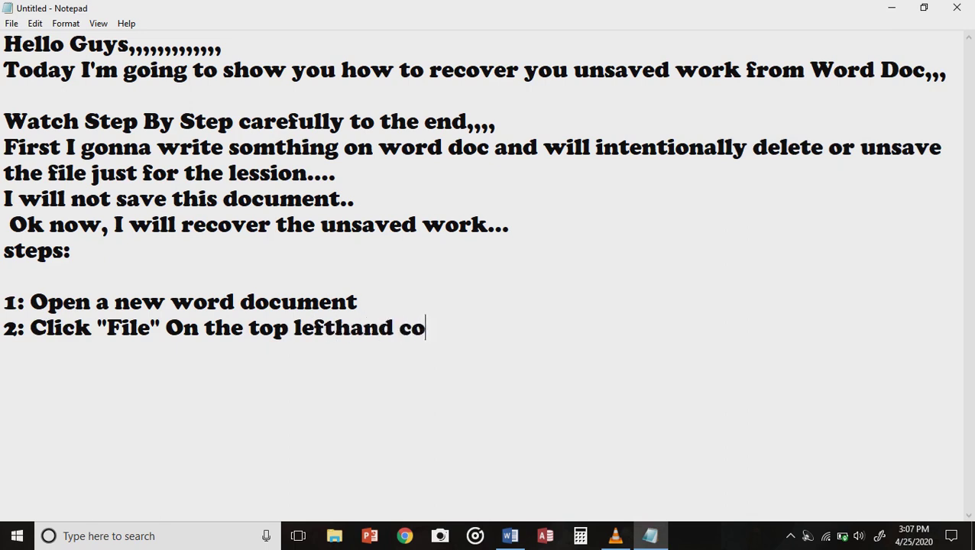
{"action": "type", "text": "nner"}
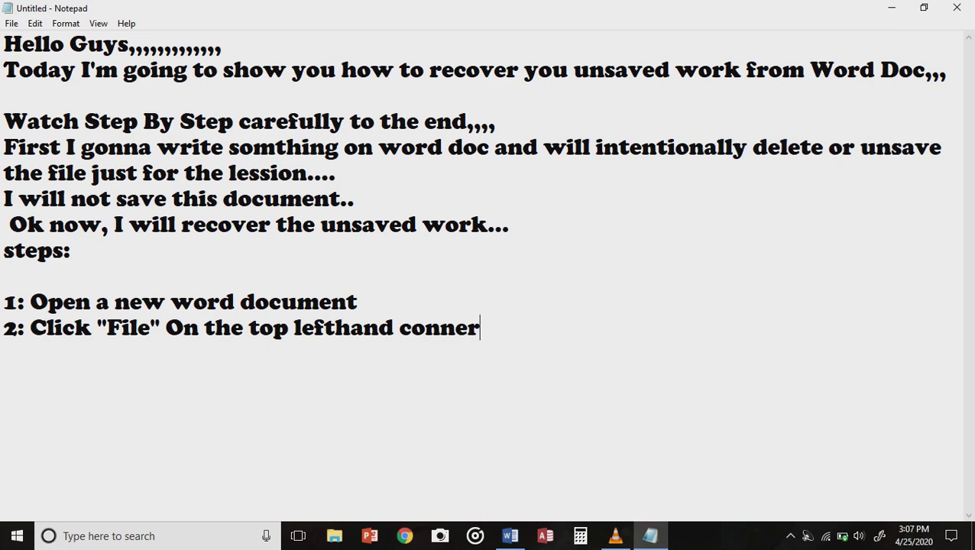
{"action": "key", "text": "BackSpace"}
{"action": "key", "text": "BackSpace"}
{"action": "key", "text": "BackSpace"}
{"action": "key", "text": "BackSpace"}
{"action": "type", "text": "rner"}
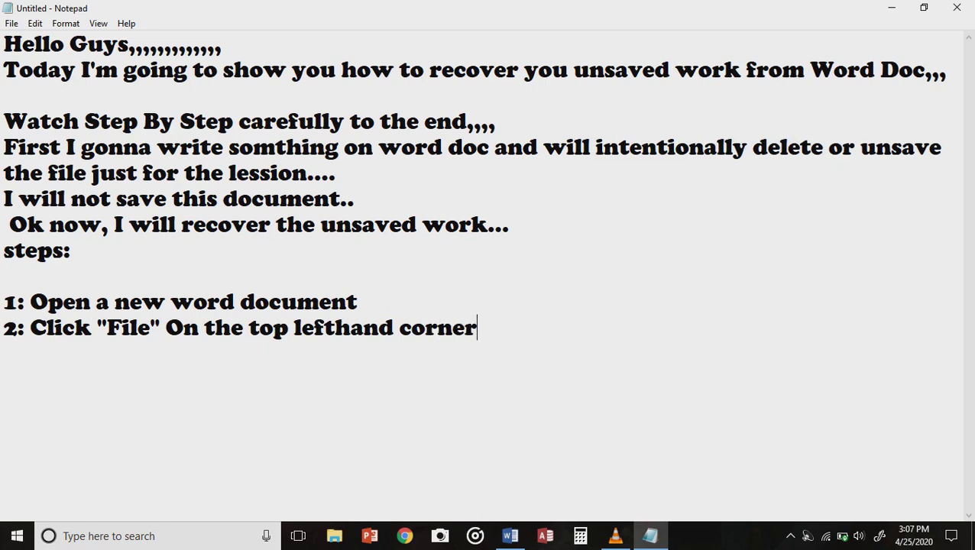
{"action": "type", "text": ",,,"}
Switch to the blank Word document, view the Open page and return to the document
{"action": "left_click", "coordinate": [510, 536]}
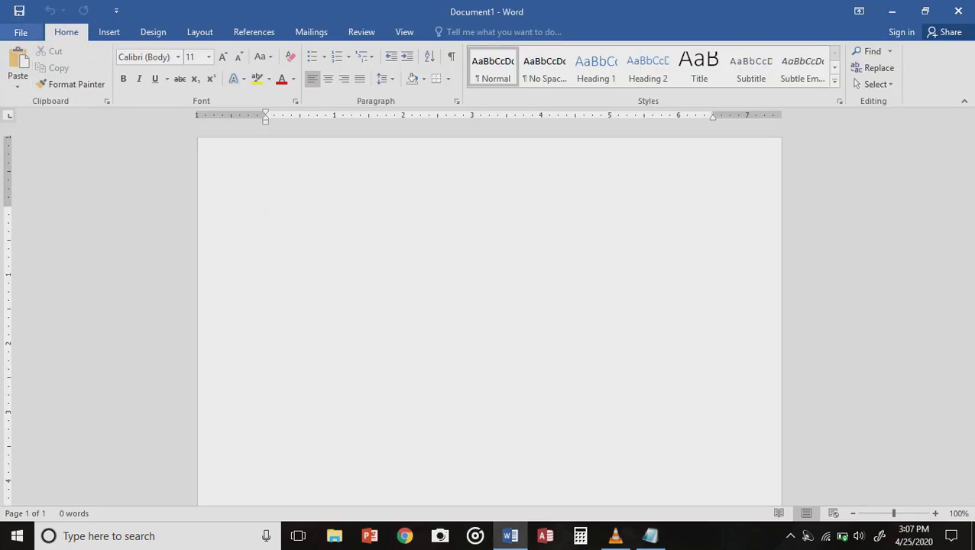
{"action": "key", "text": "ctrl+o"}
{"action": "key", "text": "Escape"}
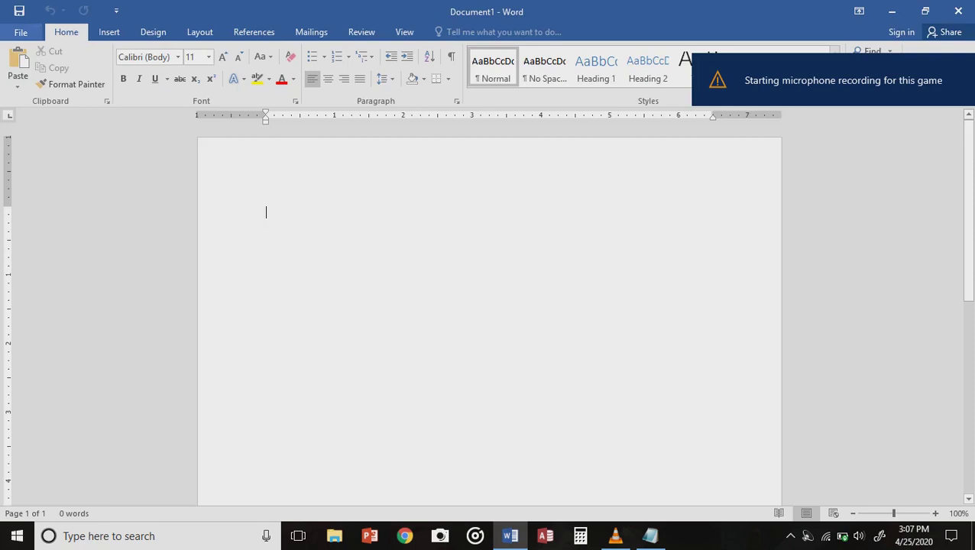
Leave Word on its Open page, switch to Notepad and add the third entry, '3: Then Click Info', below the second one
{"action": "key", "text": "ctrl+o"}
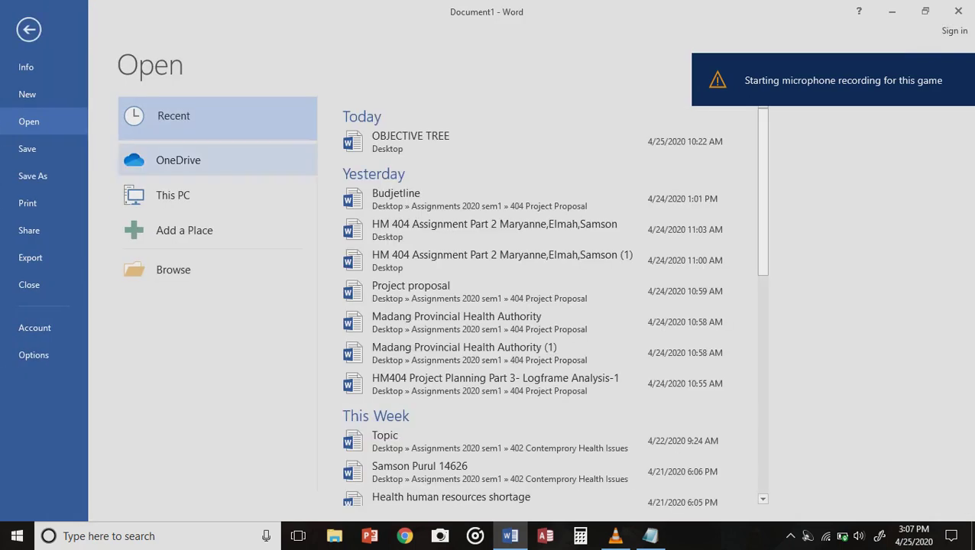
{"action": "mouse_move", "coordinate": [651, 535]}
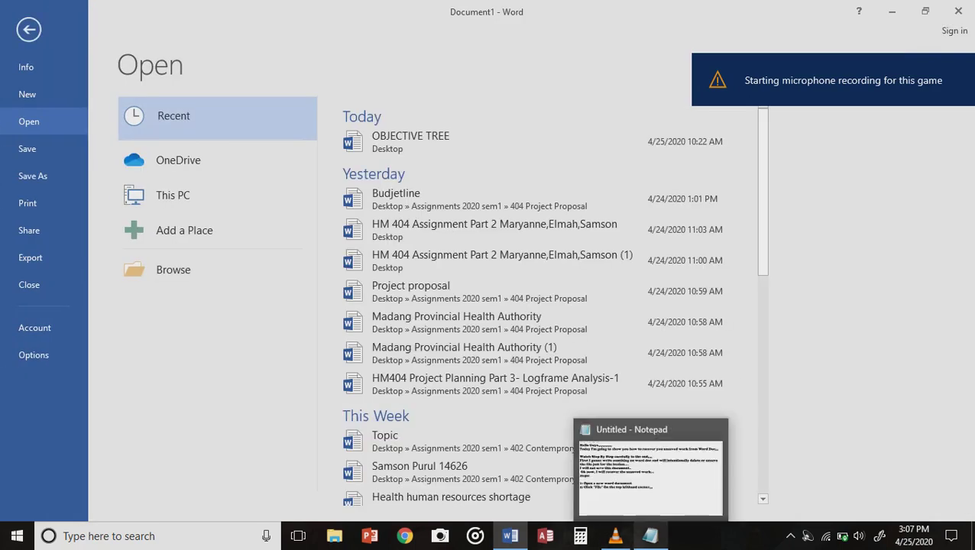
{"action": "left_click", "coordinate": [651, 535]}
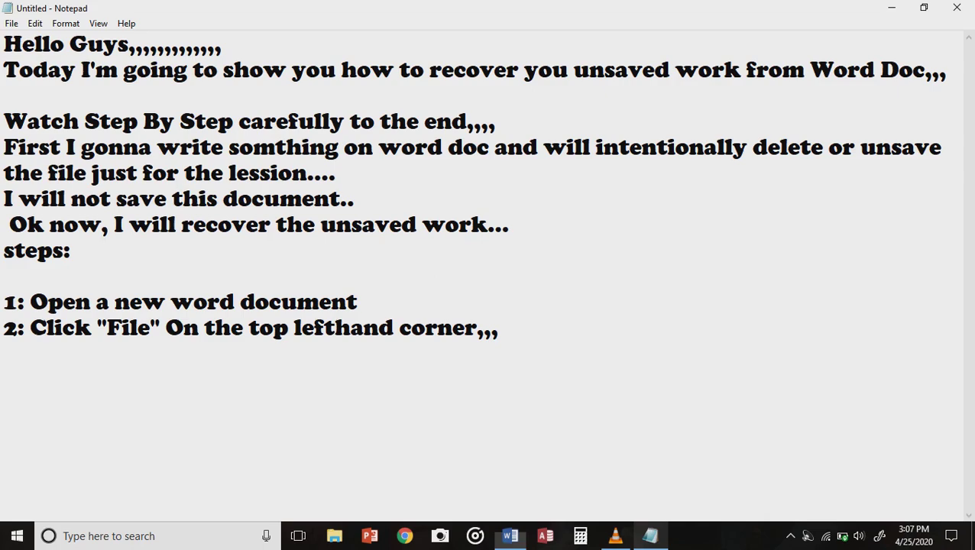
{"action": "key", "text": "Return"}
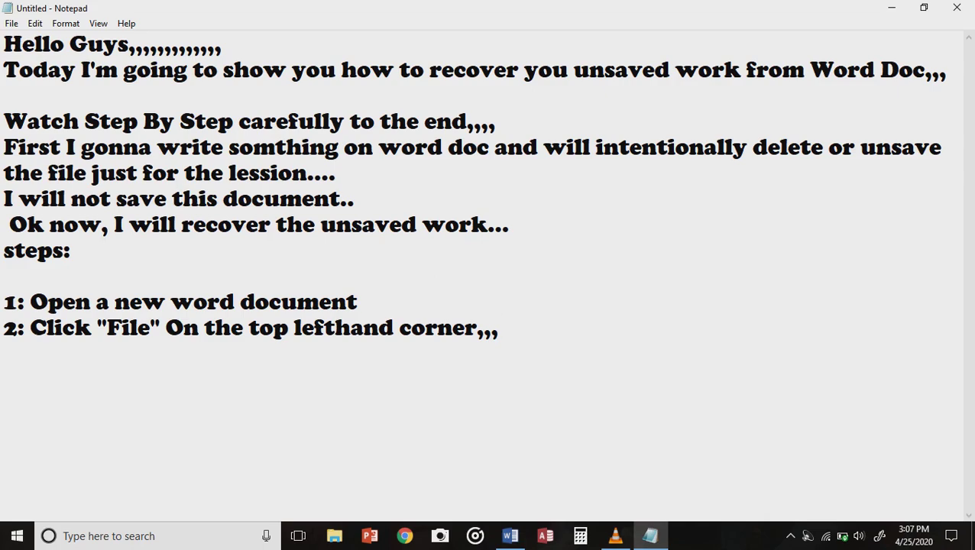
{"action": "type", "text": "3:"}
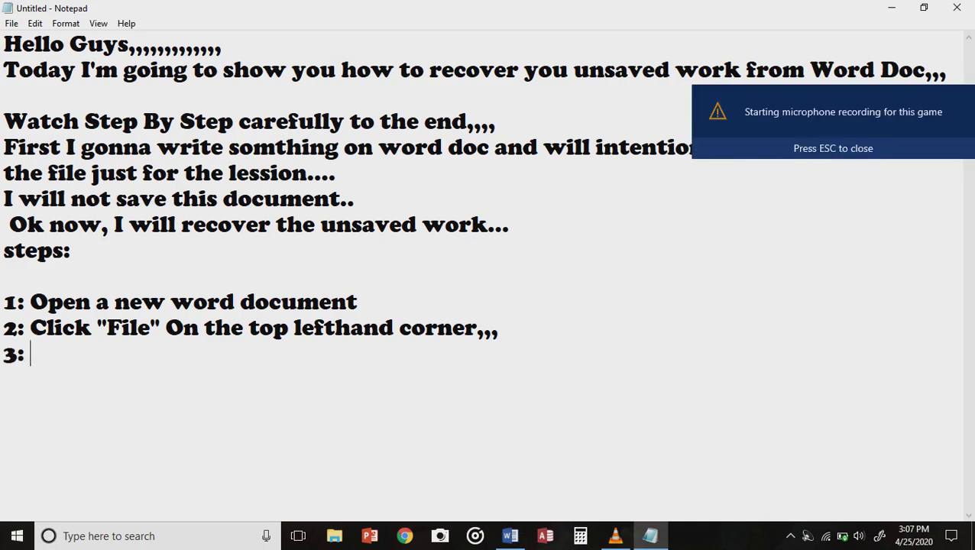
{"action": "type", "text": " Then V"}
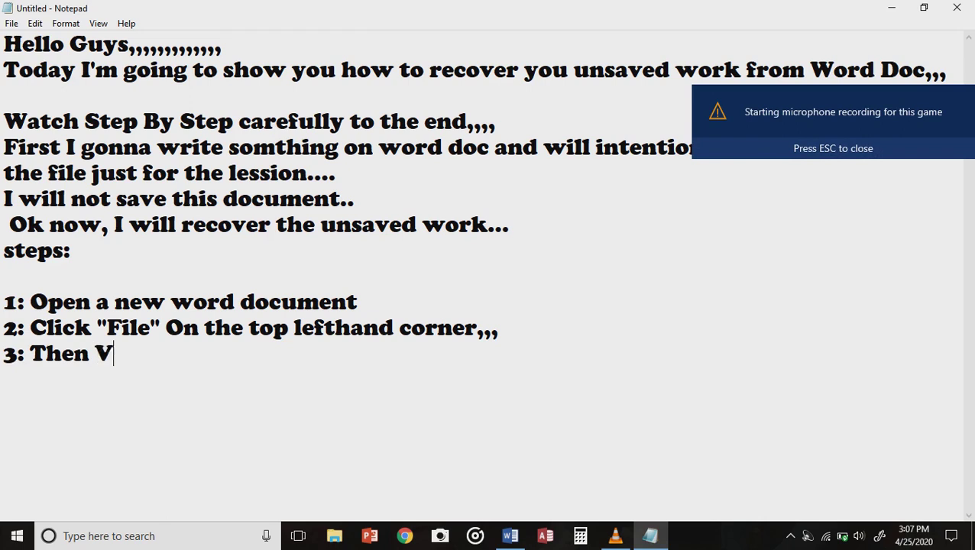
{"action": "key", "text": "BackSpace"}
{"action": "type", "text": "Cli"}
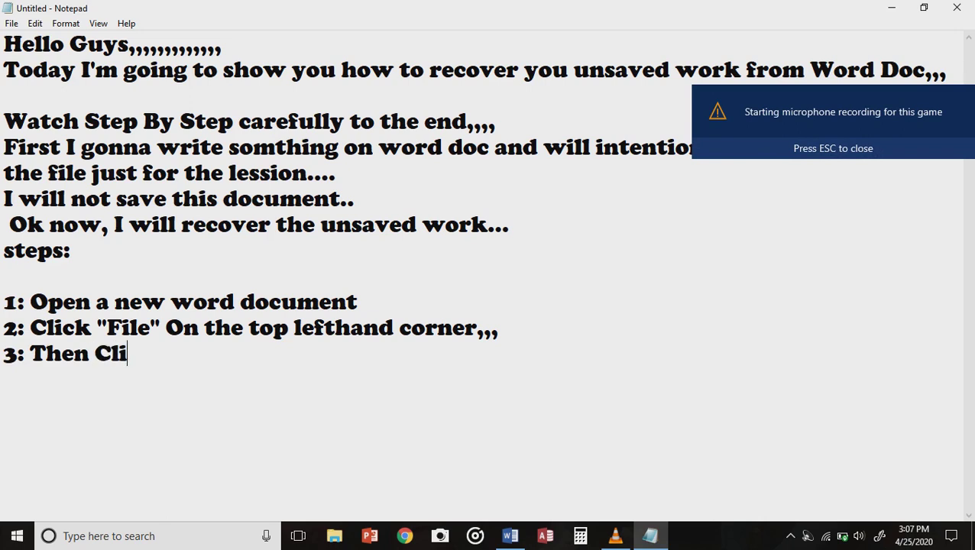
{"action": "type", "text": "ck In"}
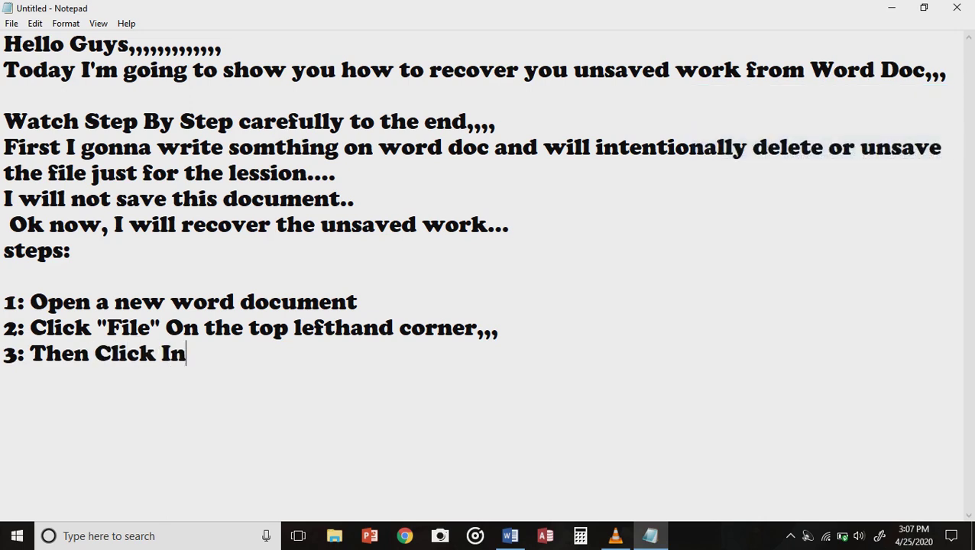
{"action": "type", "text": "fo"}
Enclose the word Info in the third entry in double quotation marks
{"action": "left_click", "coordinate": [162, 353]}
{"action": "type", "text": "\""}
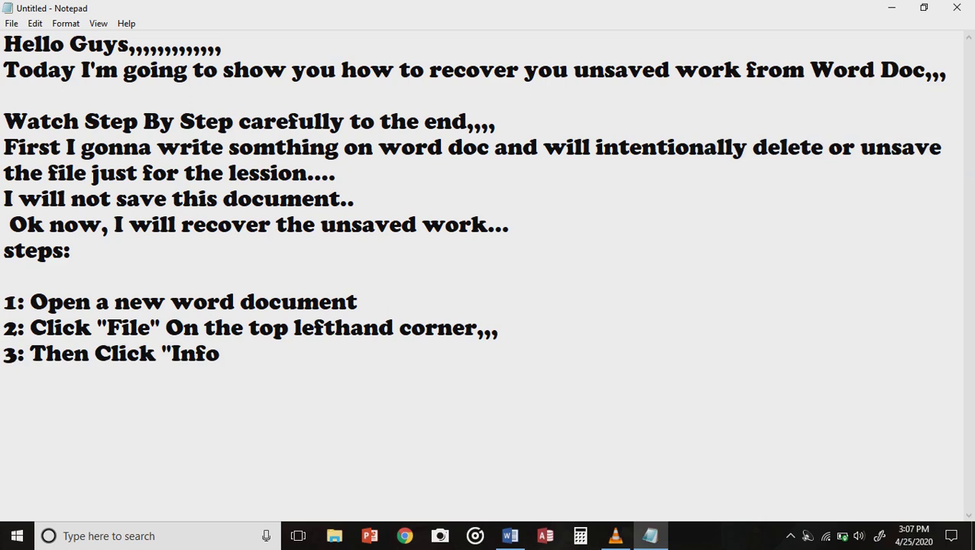
{"action": "left_click", "coordinate": [220, 353]}
{"action": "type", "text": "\""}
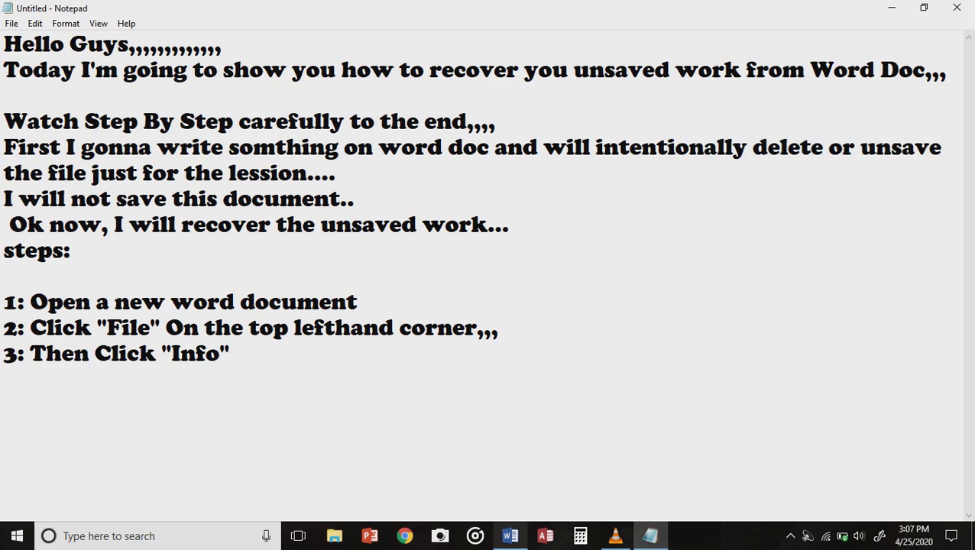
Switch to Word, show the document's Info page and view the Manage Document options without choosing one
{"action": "left_click", "coordinate": [511, 536]}
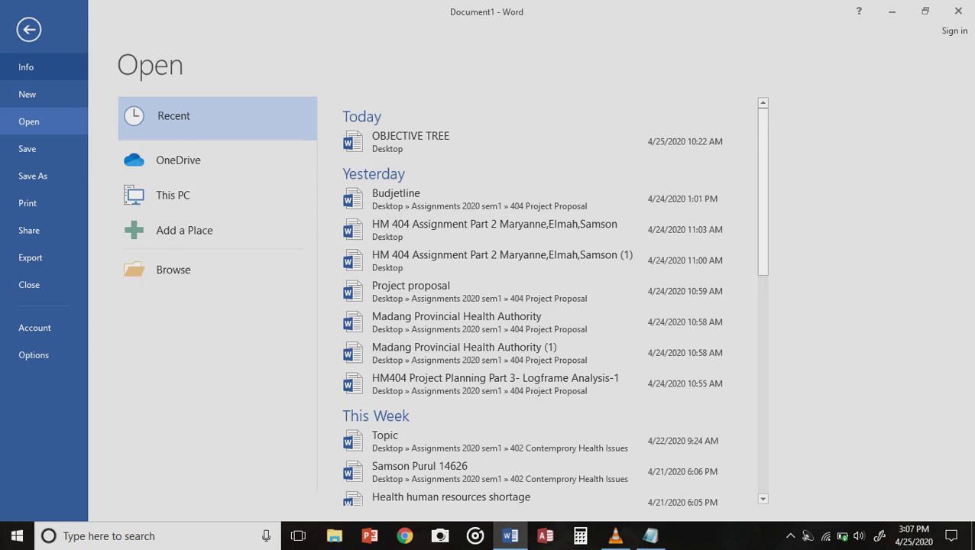
{"action": "left_click", "coordinate": [26, 67]}
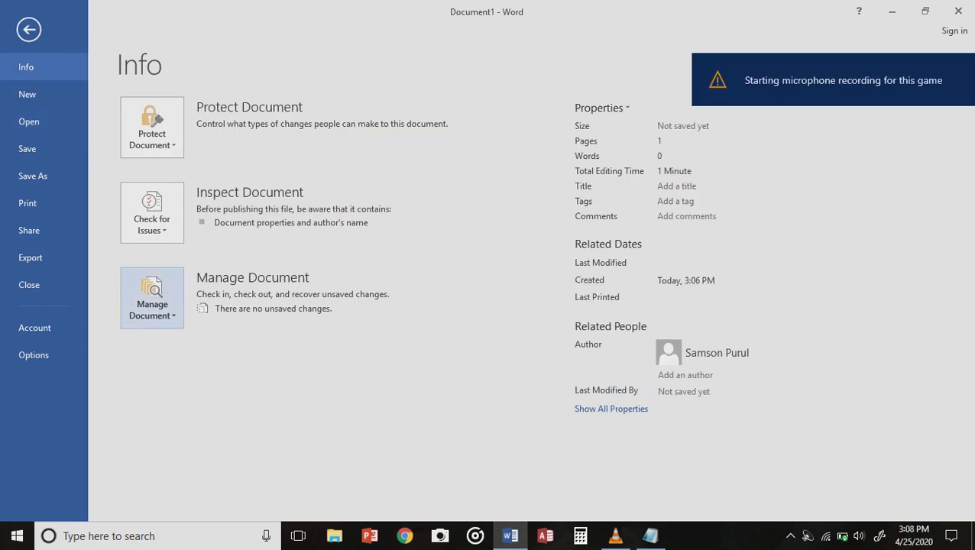
{"action": "left_click", "coordinate": [153, 302]}
{"action": "key", "text": "Escape"}
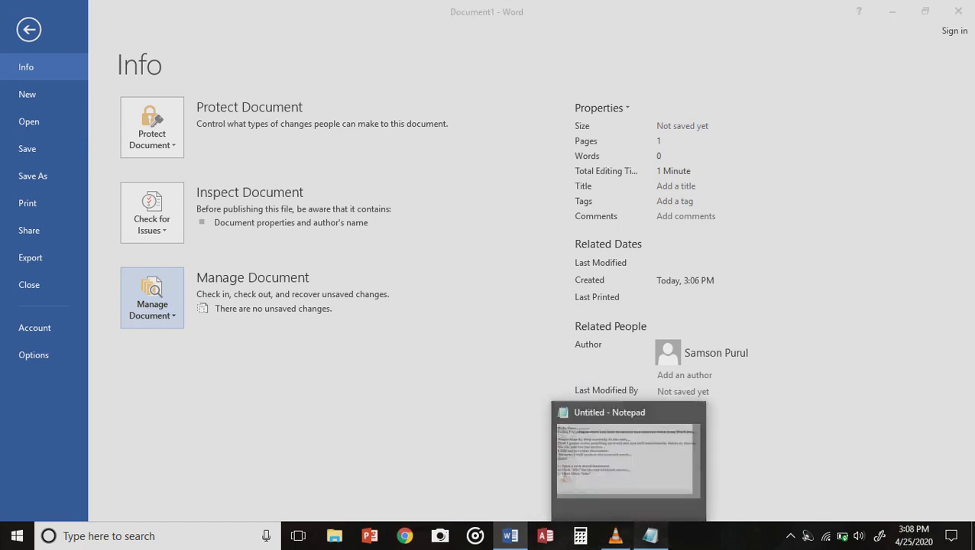
Switch to Notepad and add the fourth entry, '4: Then Click Manage Documents', on a new line
{"action": "left_click", "coordinate": [650, 535]}
{"action": "key", "text": "Return"}
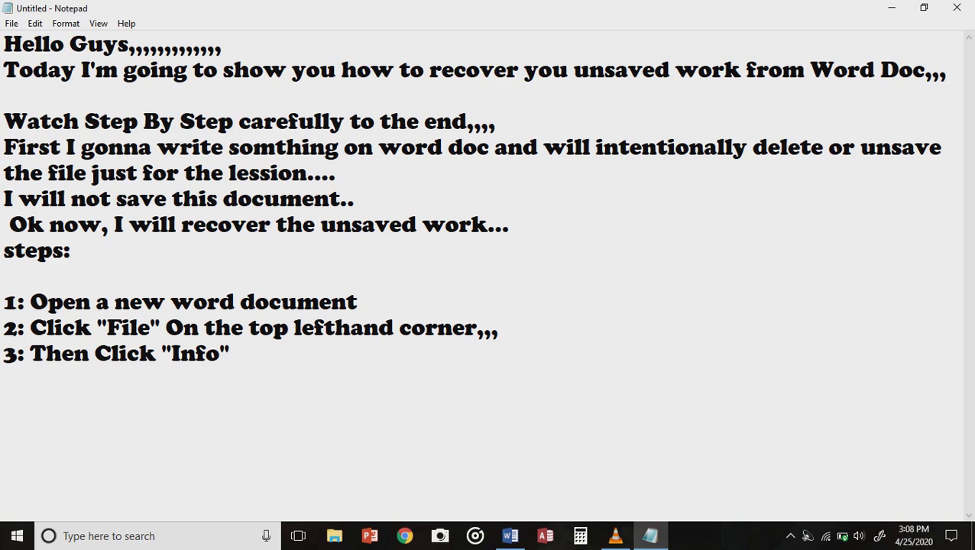
{"action": "type", "text": "4"}
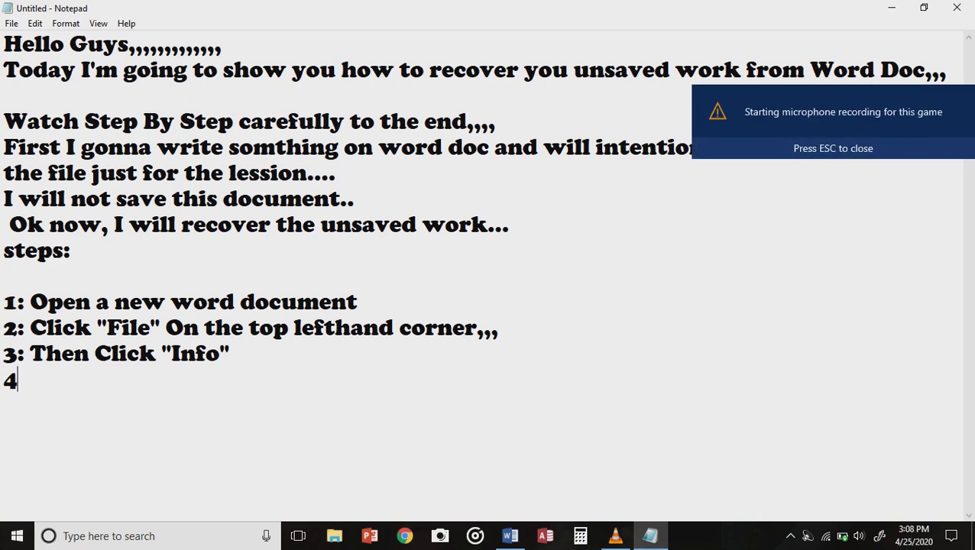
{"action": "type", "text": ": THen"}
{"action": "key", "text": "BackSpace"}
{"action": "key", "text": "BackSpace"}
{"action": "key", "text": "BackSpace"}
{"action": "key", "text": "BackSpace"}
{"action": "type", "text": "hen Cl"}
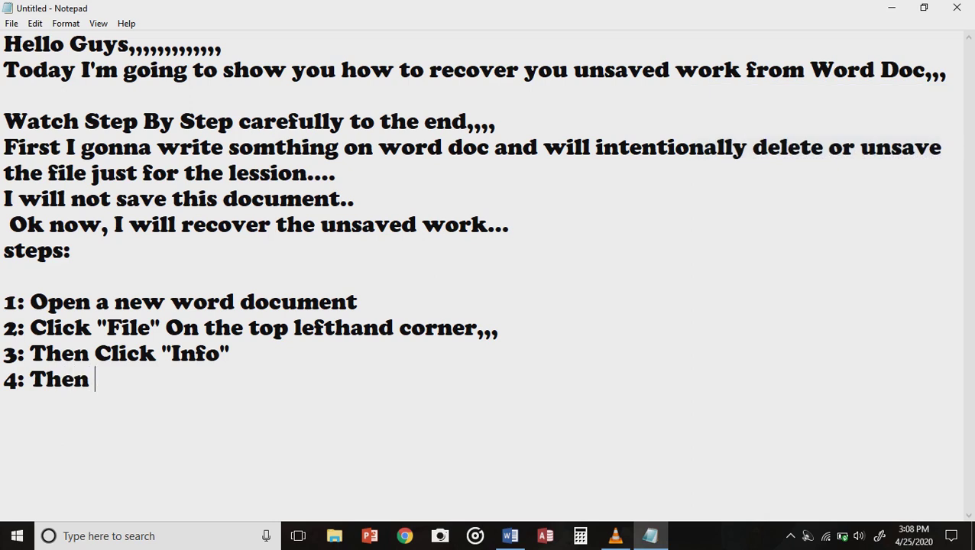
{"action": "type", "text": "ck "}
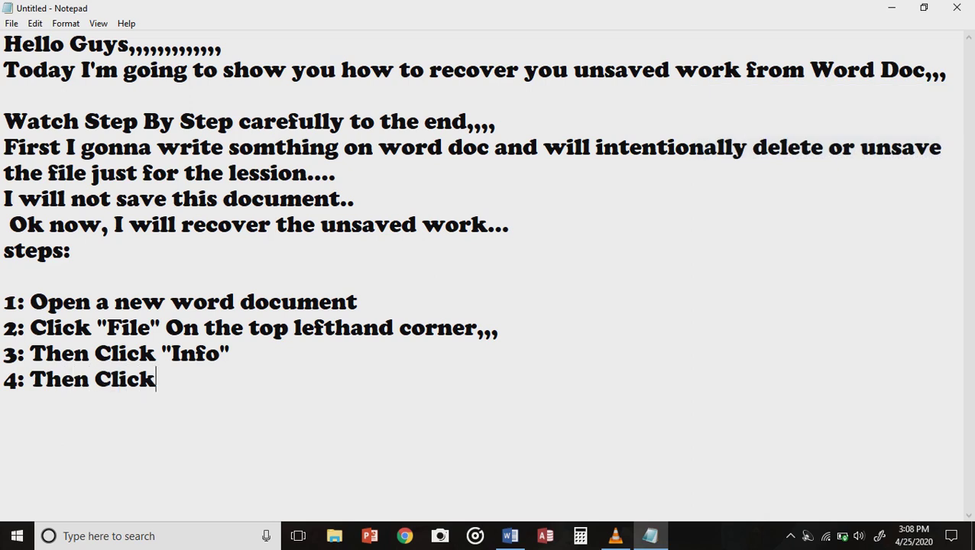
{"action": "type", "text": "Mana"}
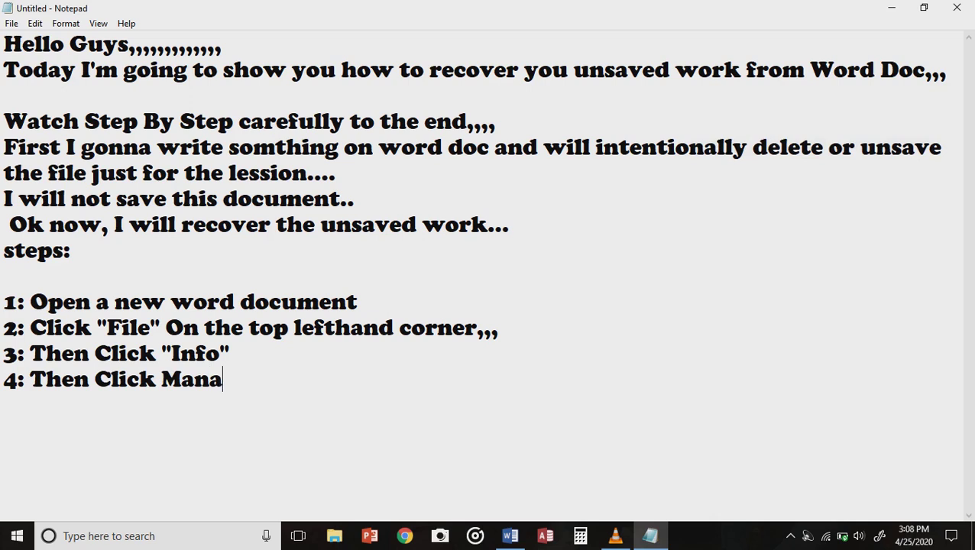
{"action": "type", "text": "ge Documents"}
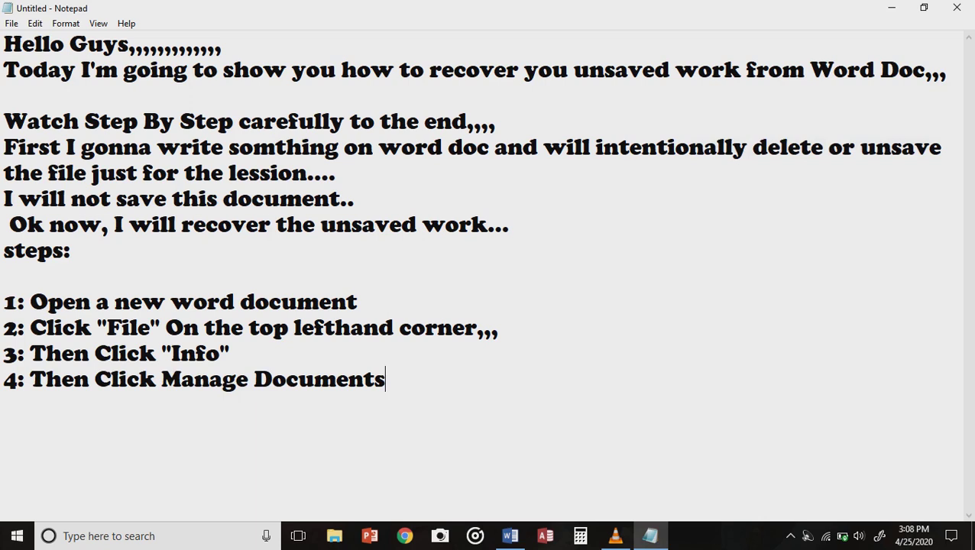
Enclose the words Manage Documents in the fourth entry in double quotation marks
{"action": "left_click", "coordinate": [162, 379]}
{"action": "type", "text": ":"}
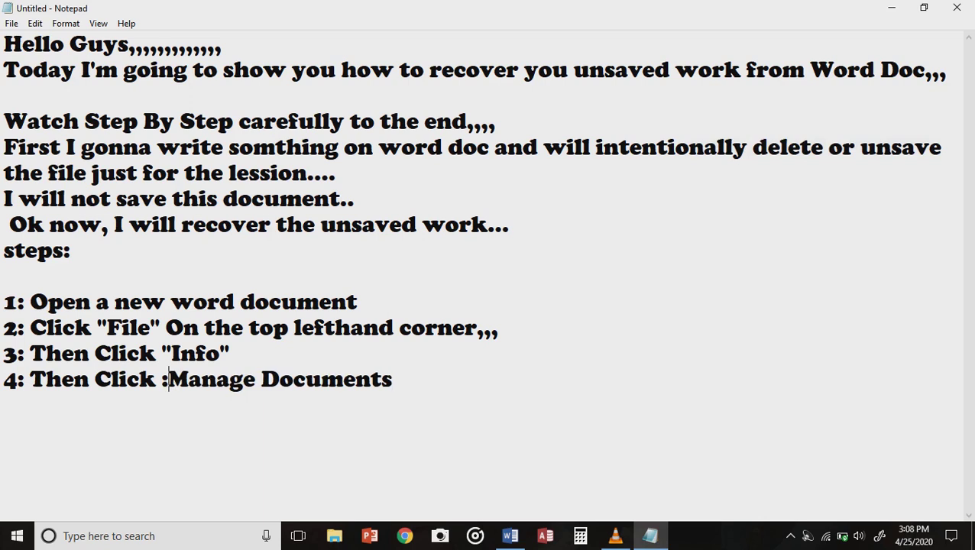
{"action": "key", "text": "BackSpace"}
{"action": "type", "text": "\""}
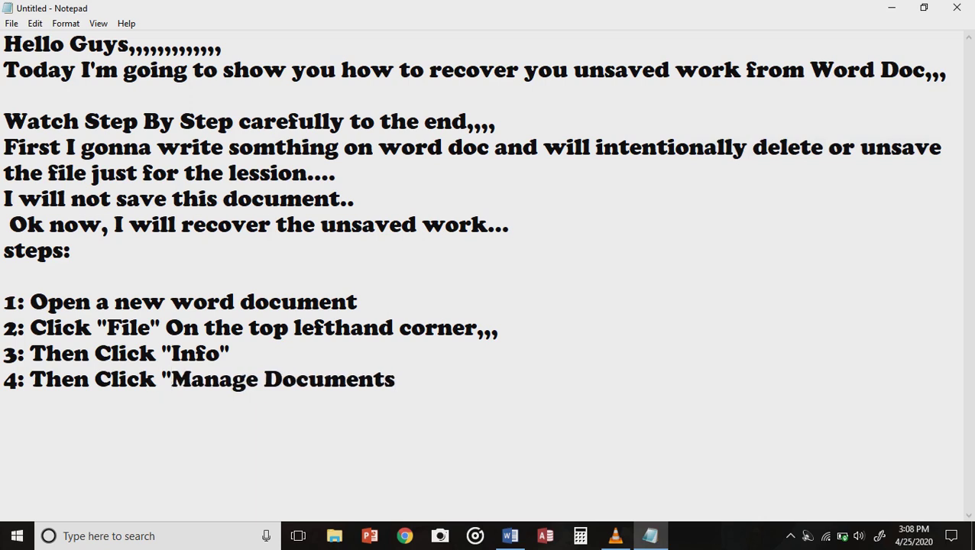
{"action": "key", "text": "End"}
{"action": "key", "text": "ctrl+shift+Left"}
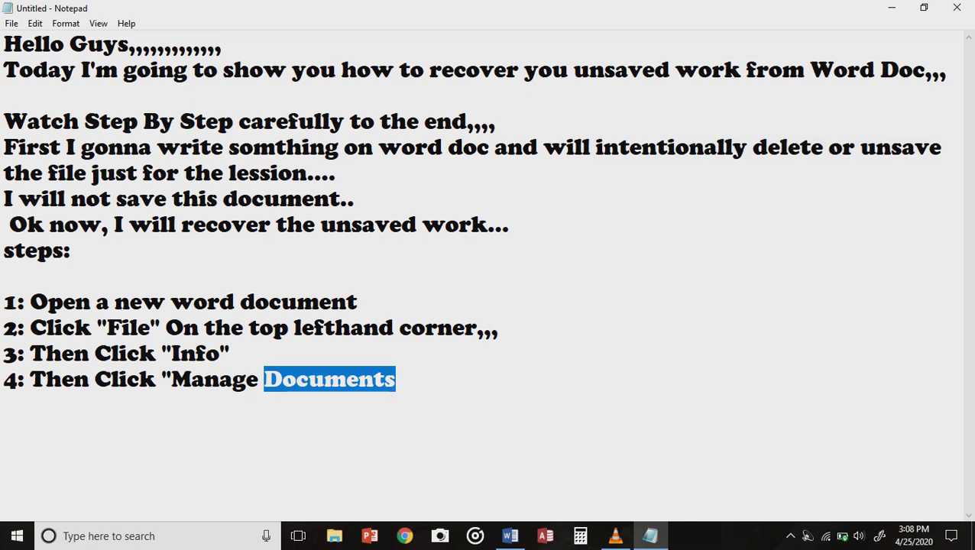
{"action": "key", "text": "Right"}
{"action": "type", "text": "\""}
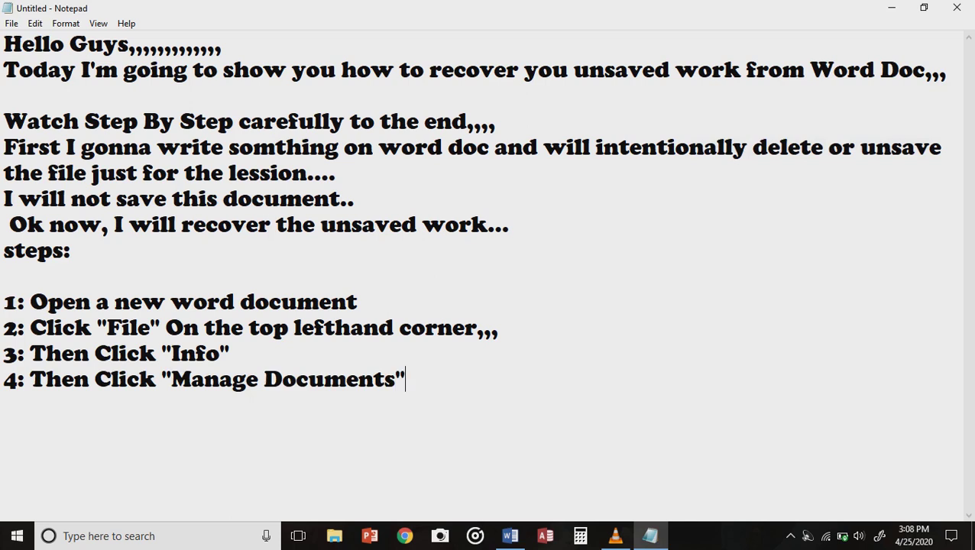
Add the fifth entry, '5: Then Click "Recover Unsaved Documents"', on a new line with the option name in double quotation marks
{"action": "key", "text": "Return"}
{"action": "type", "text": "5: Then Click Recover Un"}
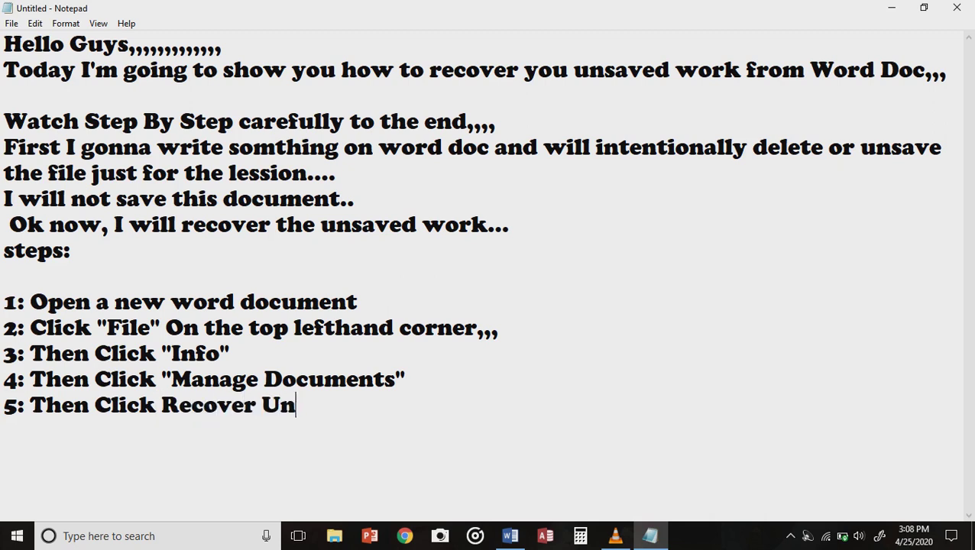
{"action": "type", "text": "save"}
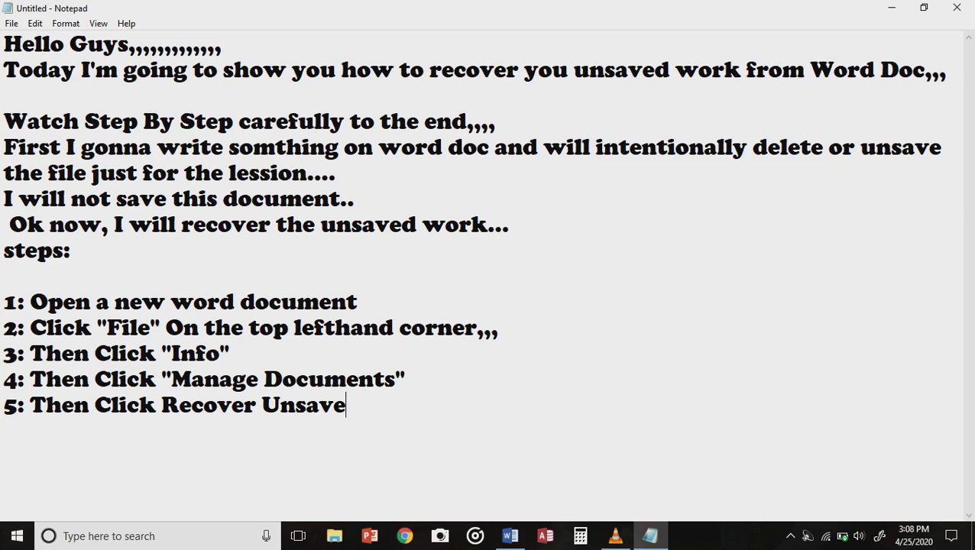
{"action": "type", "text": "d Doc"}
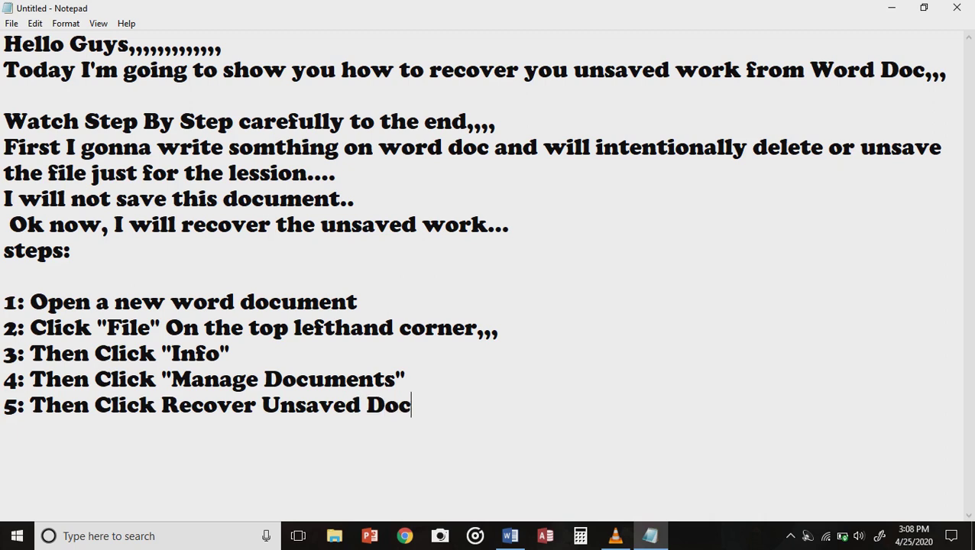
{"action": "type", "text": "uments"}
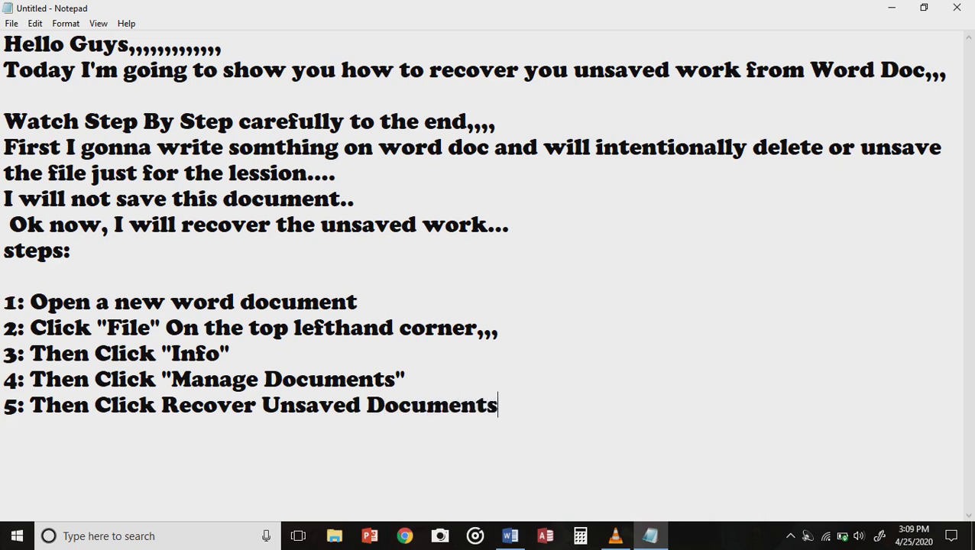
{"action": "left_click", "coordinate": [161, 404]}
{"action": "type", "text": "\""}
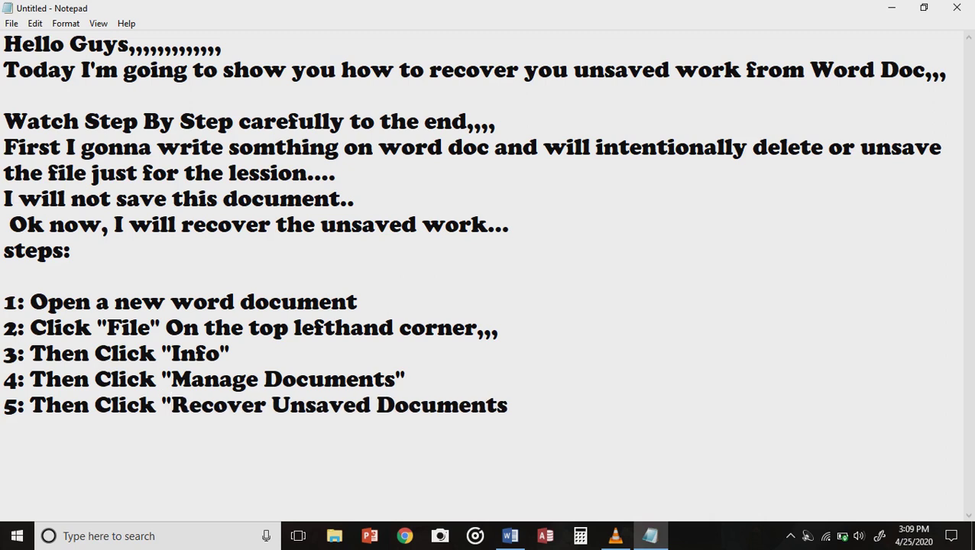
{"action": "type", "text": "\""}
Switch to Word and use Recover Unsaved Documents to bring up the folder of unsaved files
{"action": "left_click", "coordinate": [511, 536]}
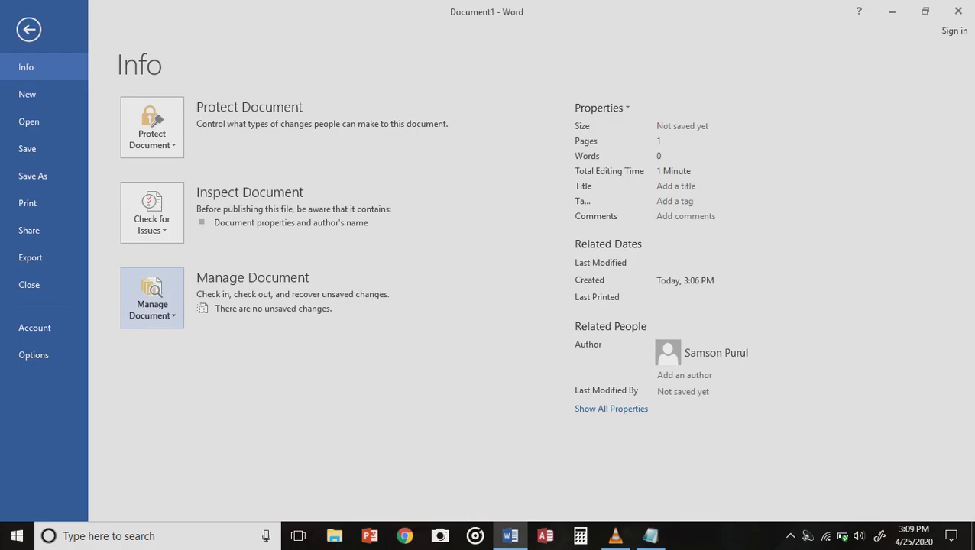
{"action": "left_click", "coordinate": [152, 298]}
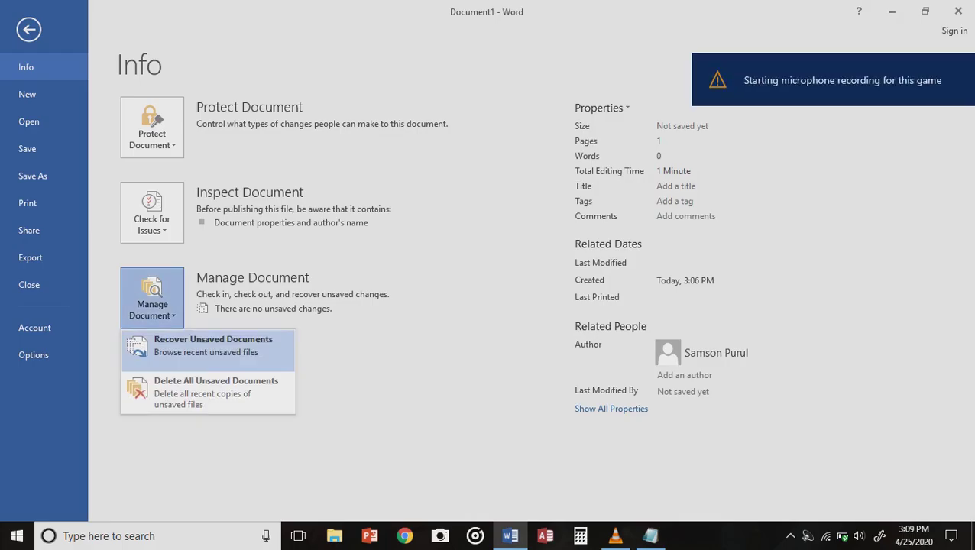
{"action": "left_click", "coordinate": [211, 345]}
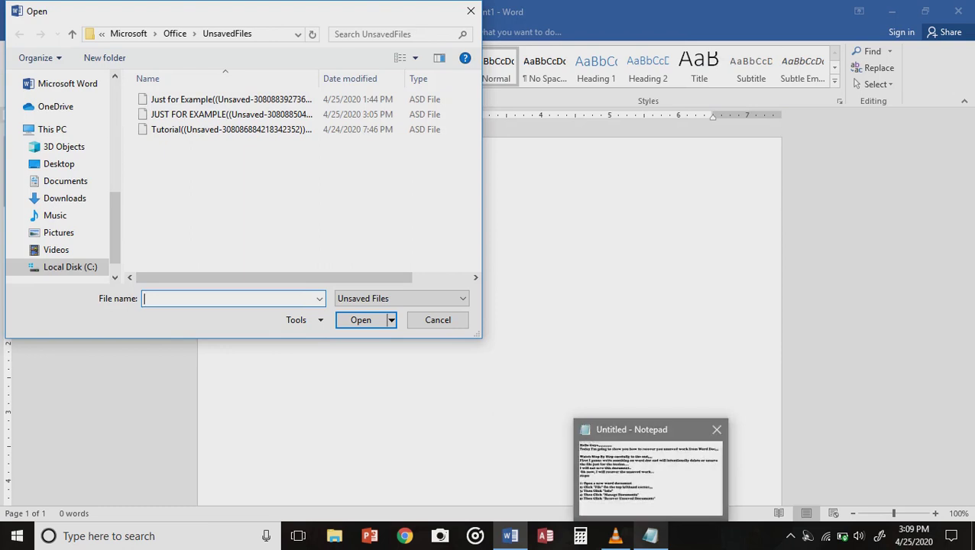
Switch to Notepad and add the sixth entry, '6: Now you will find list of unsaved works', on a new line
{"action": "left_click", "coordinate": [650, 536]}
{"action": "key", "text": "Return"}
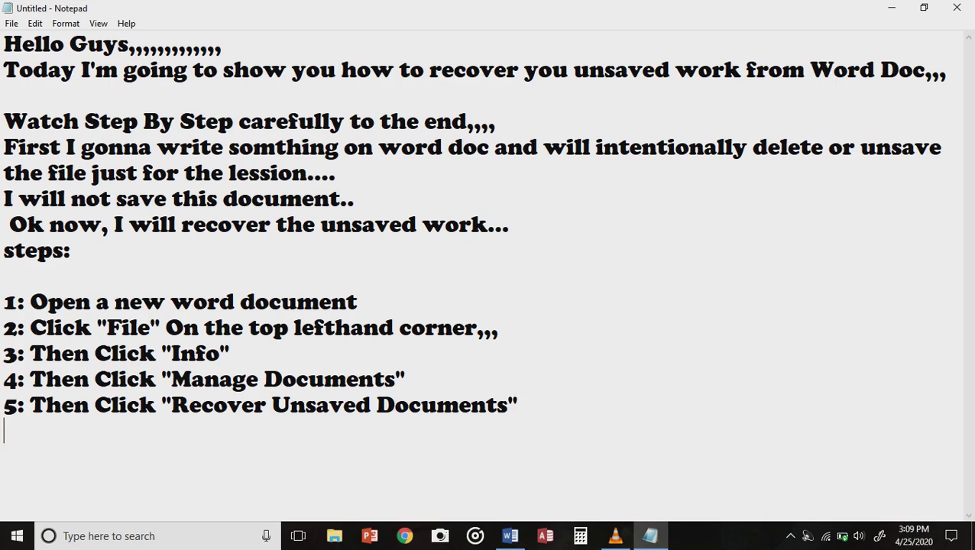
{"action": "key", "text": "super+alt+m"}
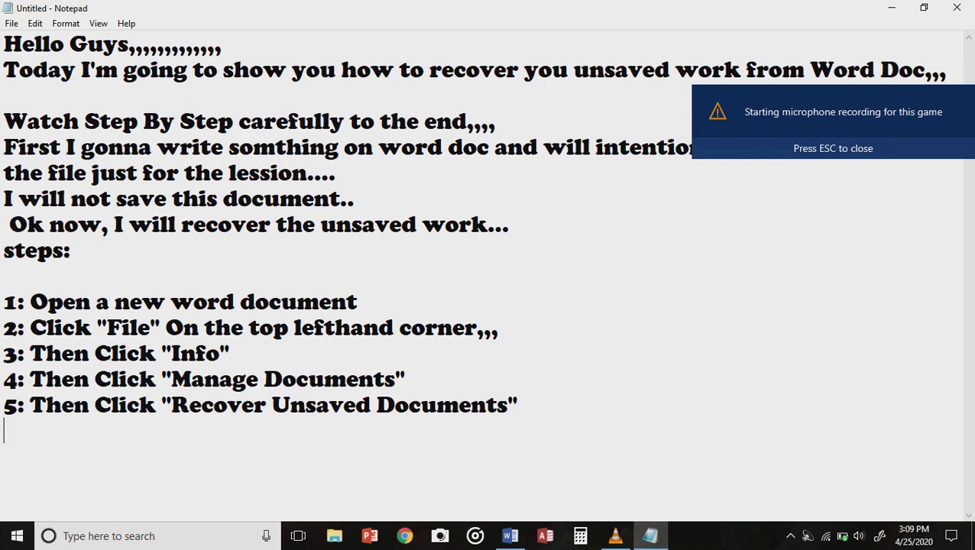
{"action": "type", "text": "^"}
{"action": "key", "text": "BackSpace"}
{"action": "type", "text": "6: N"}
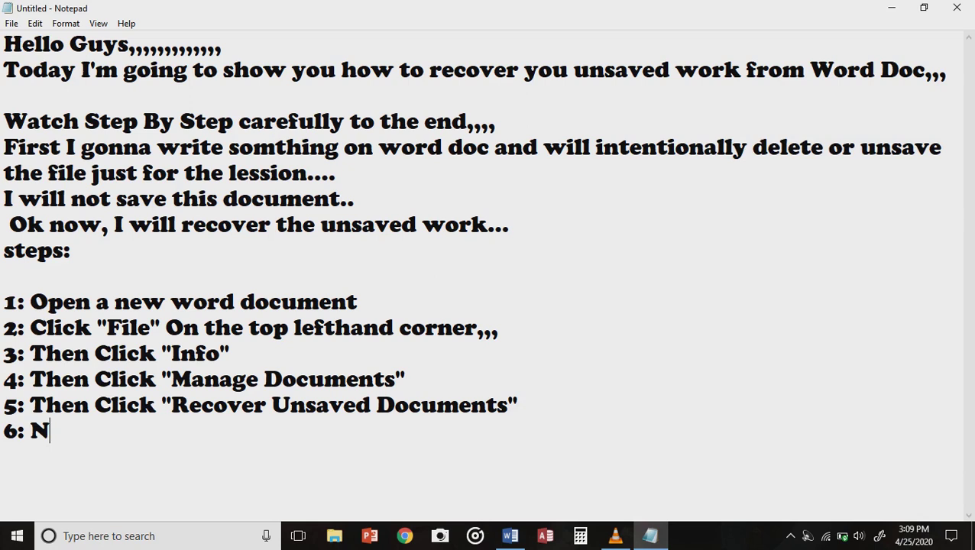
{"action": "type", "text": "ow you"}
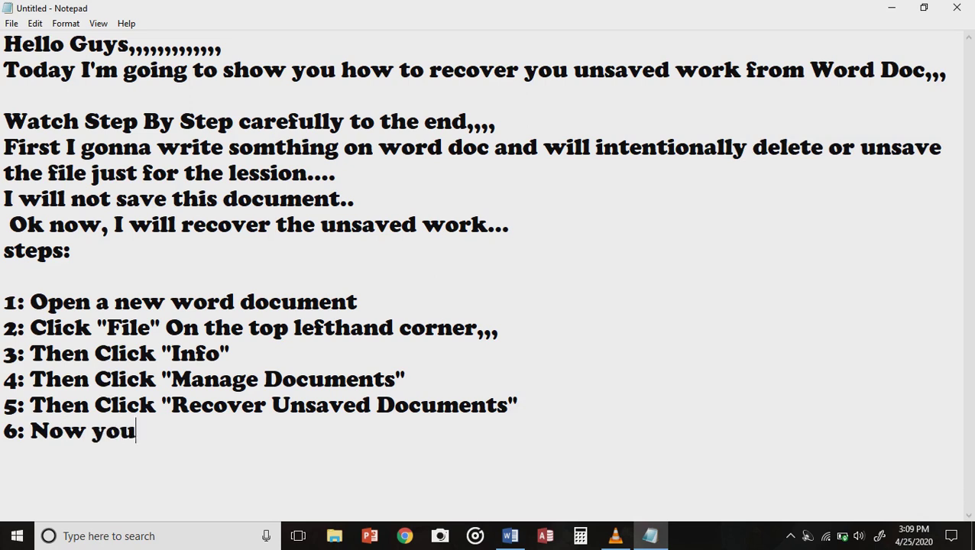
{"action": "type", "text": " will "}
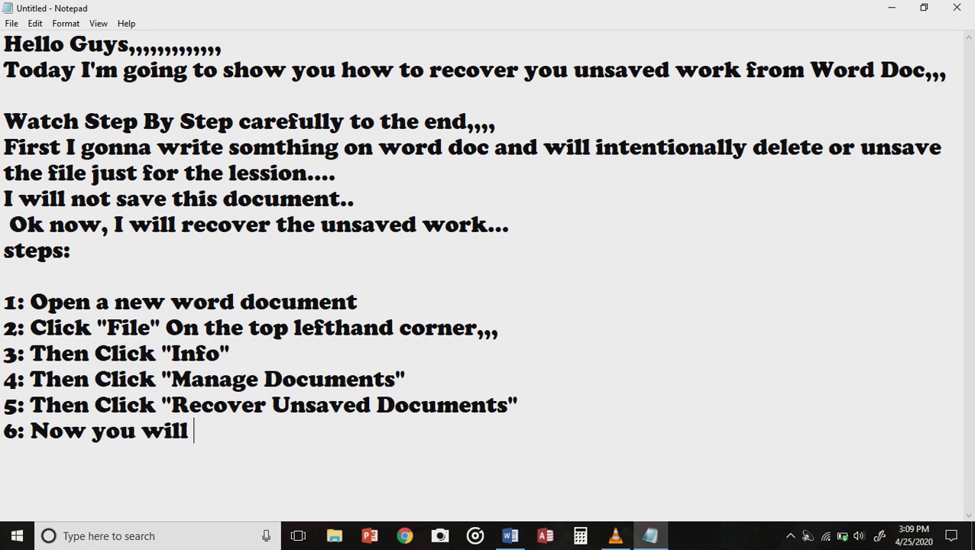
{"action": "type", "text": "find "}
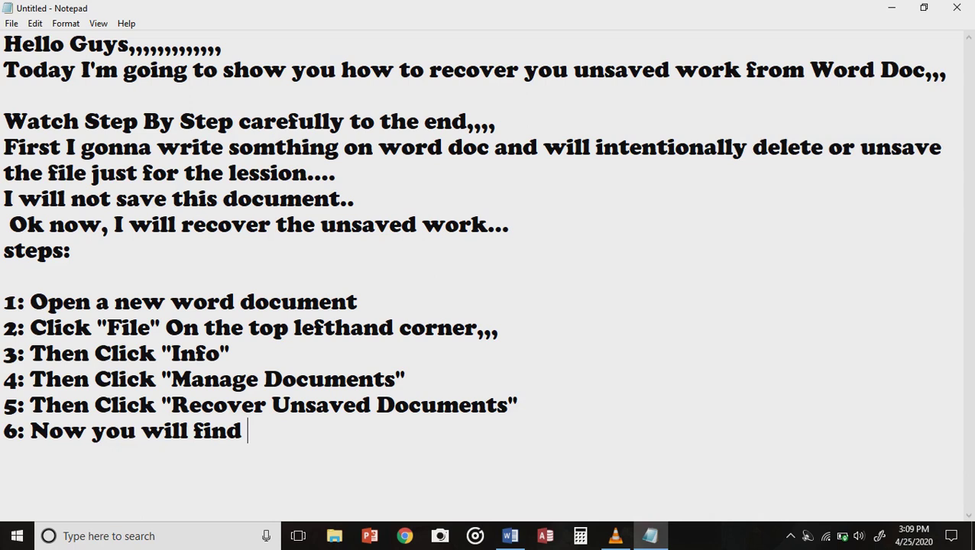
{"action": "type", "text": "list of unsav"}
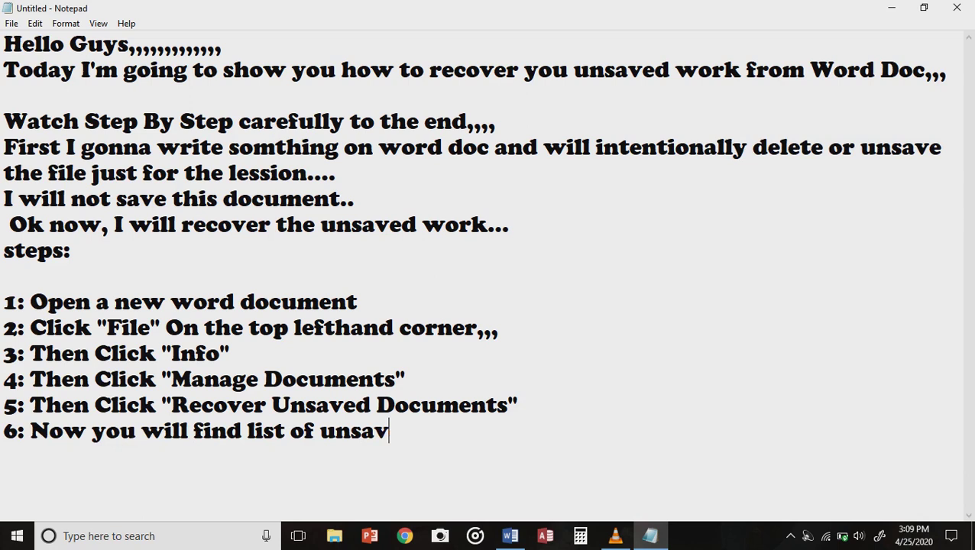
{"action": "type", "text": "ed works"}
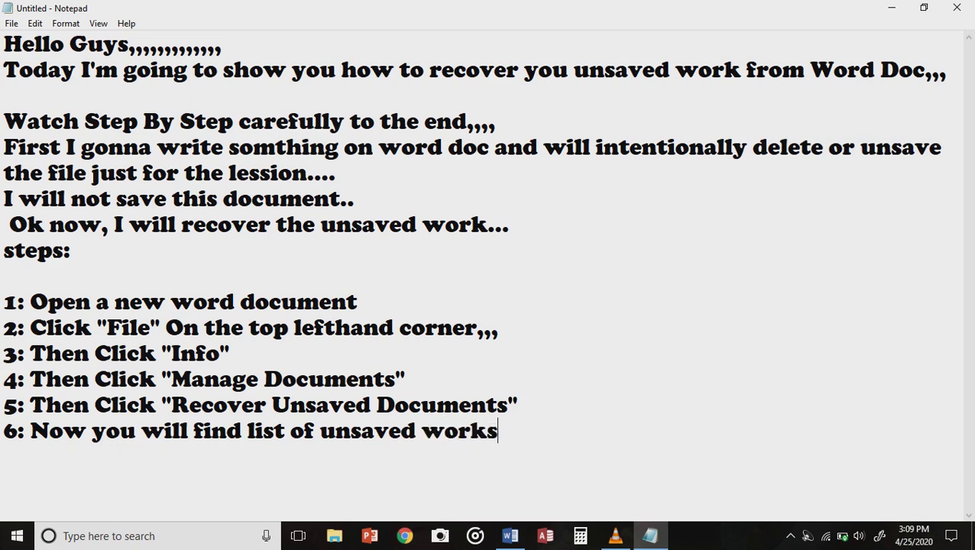
Extend the sixth entry with ',,,, Choose which one to recover'
{"action": "type", "text": ",,,, Co"}
{"action": "key", "text": "BackSpace"}
{"action": "type", "text": "hoose which one to "}
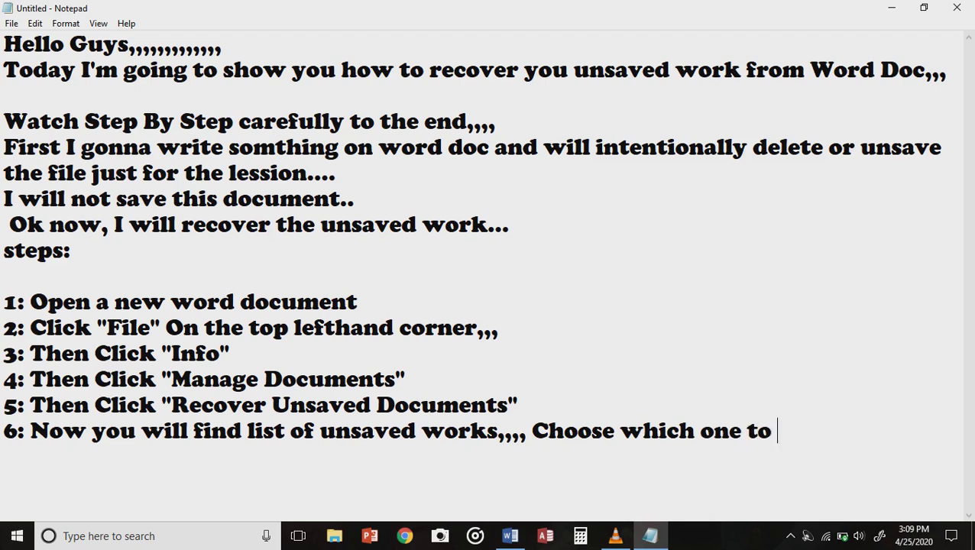
{"action": "type", "text": "recover"}
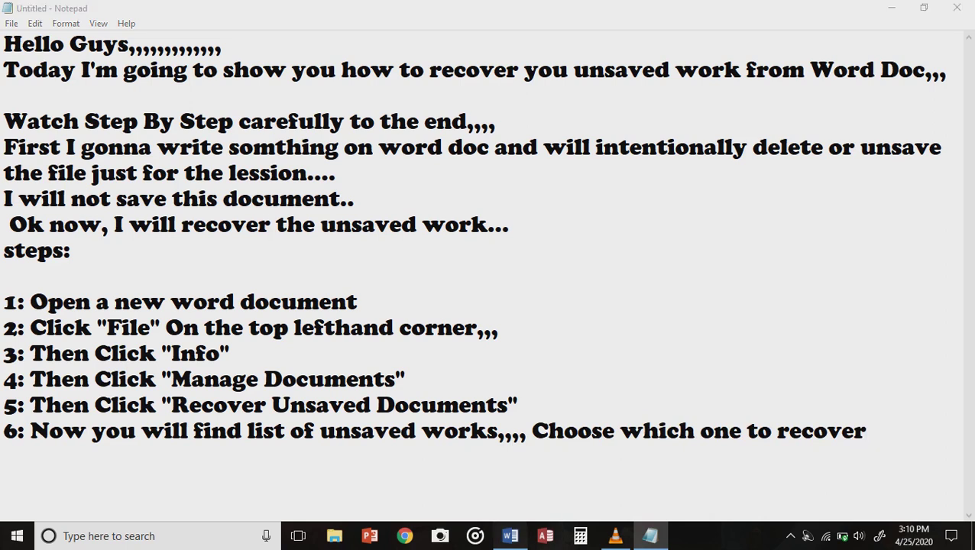
Switch to Word, open the unsaved file JUST FOR EXAMPLE modified 4/25/2020 3:05 PM, and show it in Print Layout view
{"action": "left_click", "coordinate": [510, 536]}
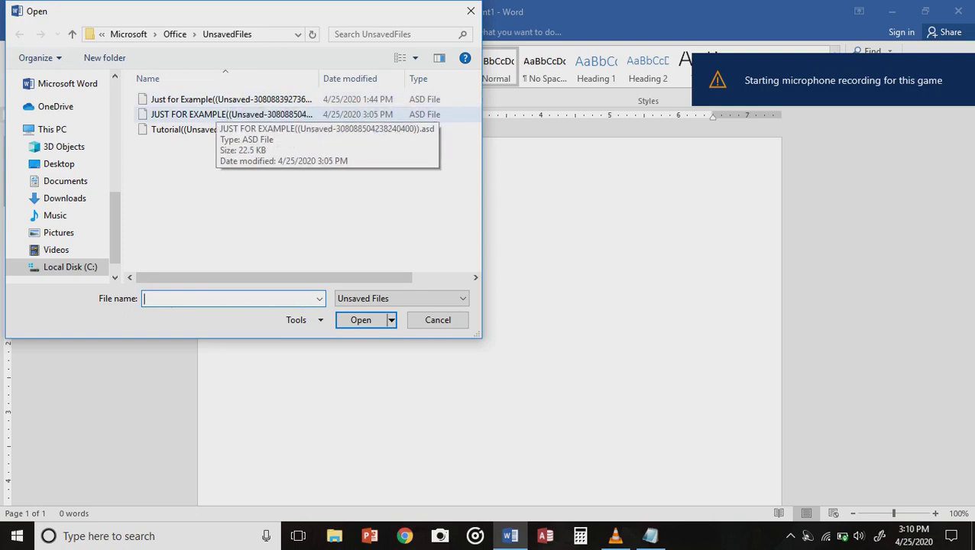
{"action": "left_click", "coordinate": [214, 114]}
{"action": "left_click", "coordinate": [214, 114]}
{"action": "double_click", "coordinate": [208, 113]}
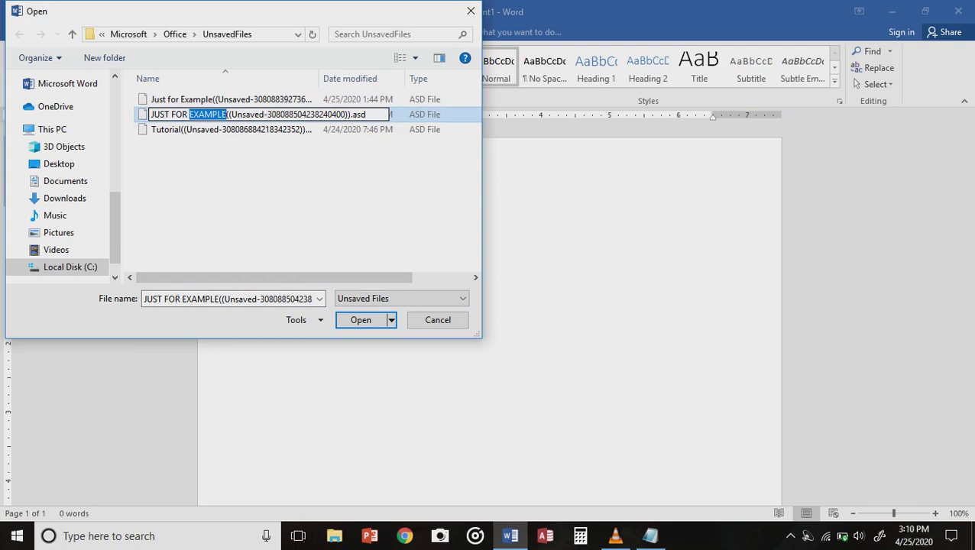
{"action": "key", "text": "Escape"}
{"action": "key", "text": "Escape"}
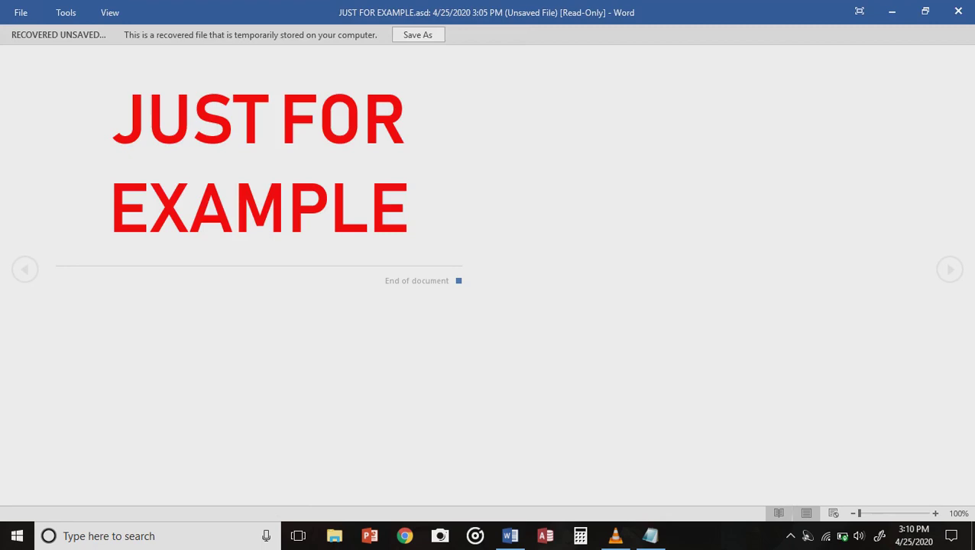
{"action": "left_click", "coordinate": [806, 513]}
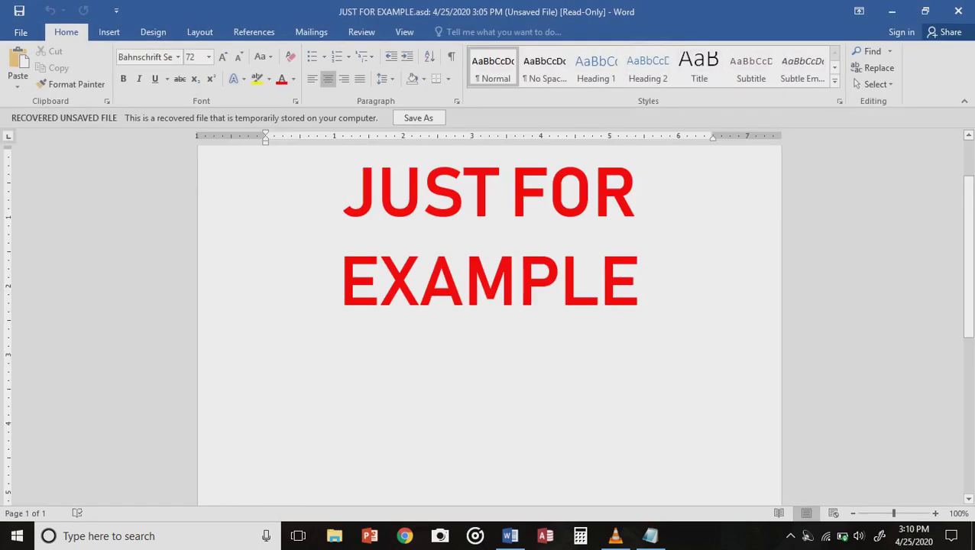
Switch to Notepad and start a closing line with 'Thats It,,,' below the sixth entry, leaving a blank line between them
{"action": "left_click", "coordinate": [650, 536]}
{"action": "key", "text": "Return"}
{"action": "type", "text": "&"}
{"action": "key", "text": "BackSpace"}
{"action": "type", "text": "&"}
{"action": "key", "text": "BackSpace"}
{"action": "type", "text": "7"}
{"action": "key", "text": "BackSpace"}
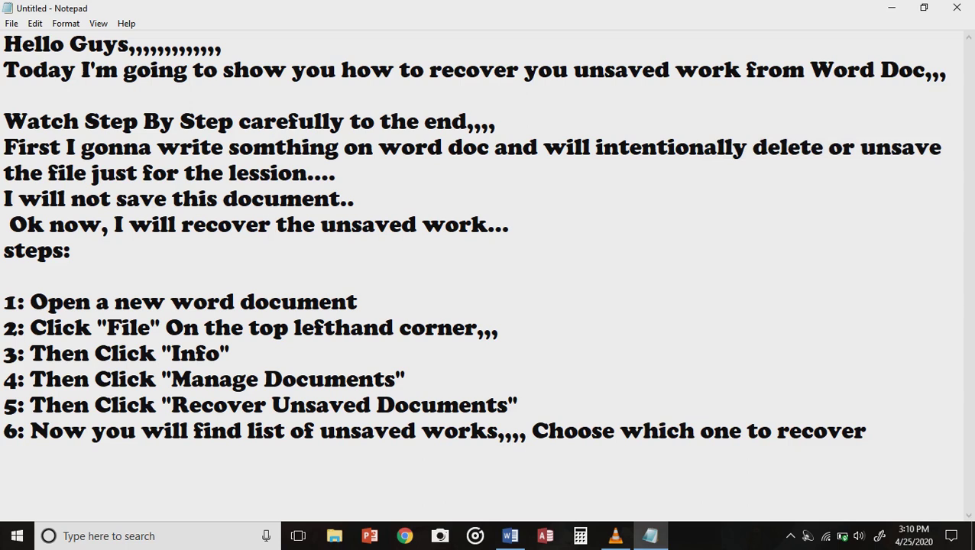
{"action": "type", "text": "That"}
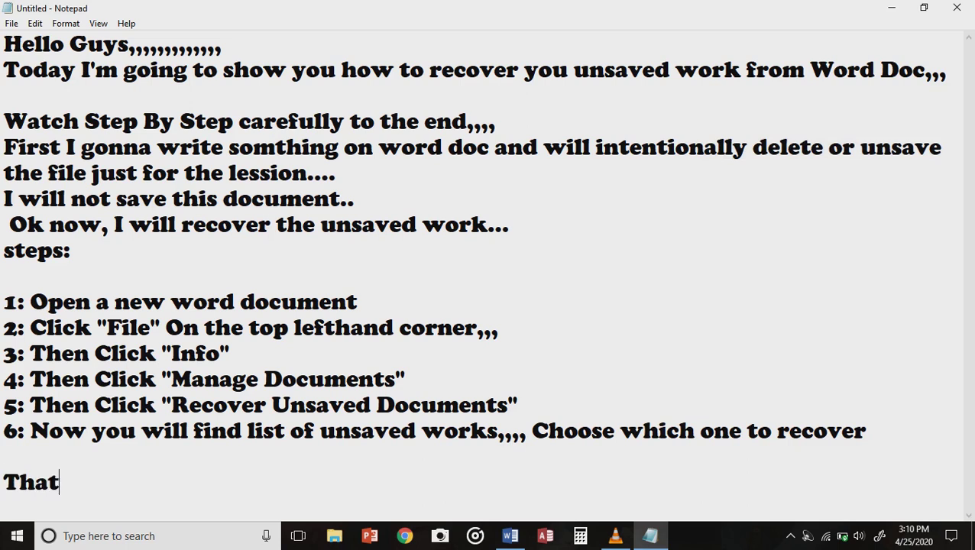
{"action": "type", "text": "s It,,, "}
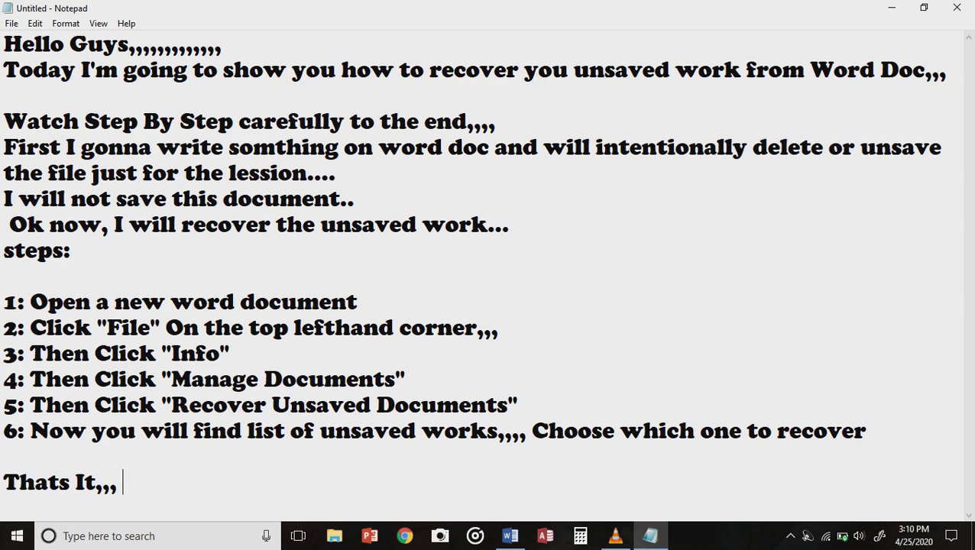
Continue the closing line with 'You found it,,,,,, Thanks for watching,,, and please'
{"action": "type", "text": "Yoi"}
{"action": "key", "text": "BackSpace"}
{"action": "key", "text": "BackSpace"}
{"action": "type", "text": "u "}
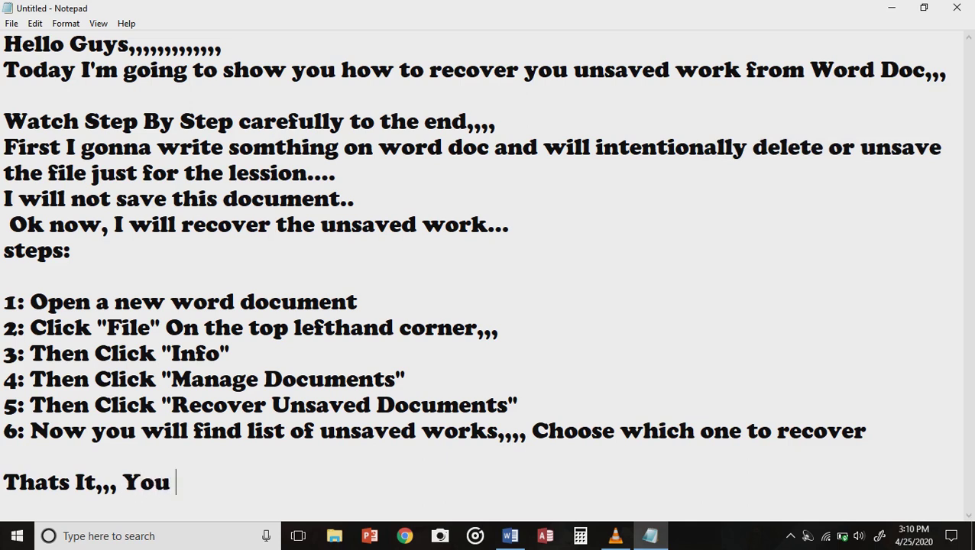
{"action": "type", "text": "found "}
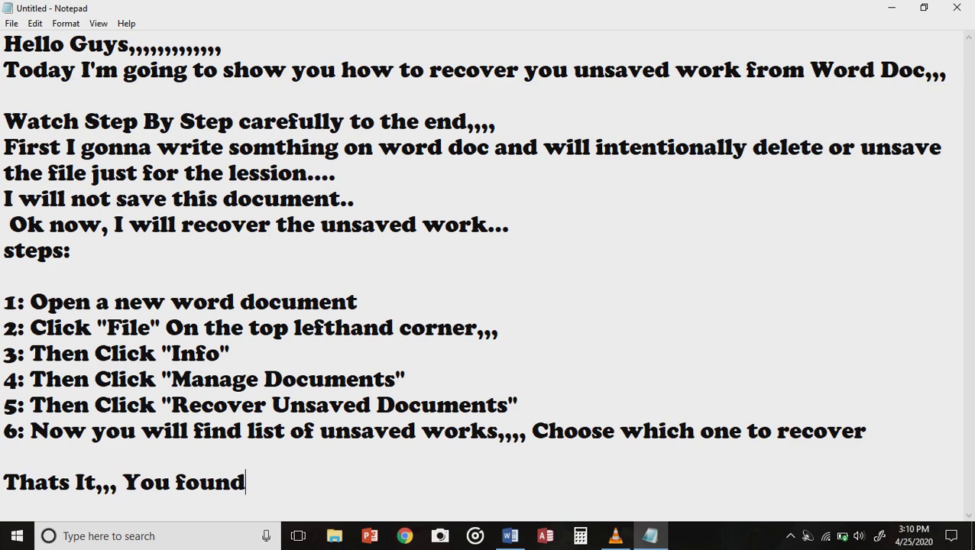
{"action": "type", "text": "it,,,,,, Tha"}
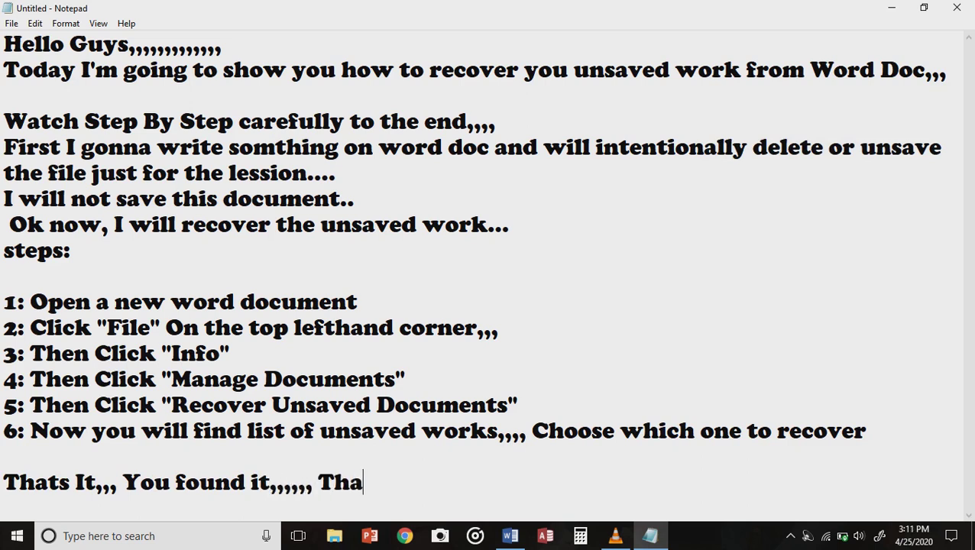
{"action": "type", "text": "nks f"}
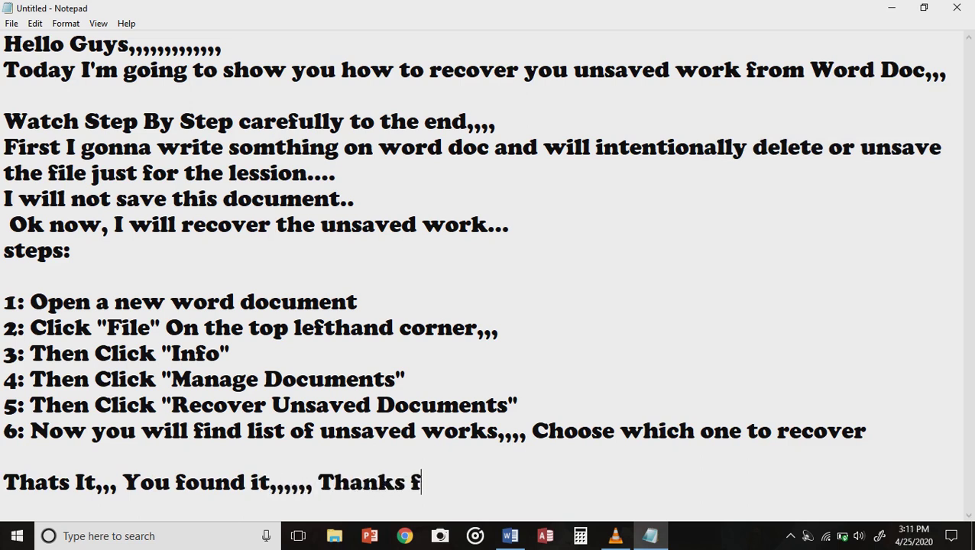
{"action": "type", "text": "or wat"}
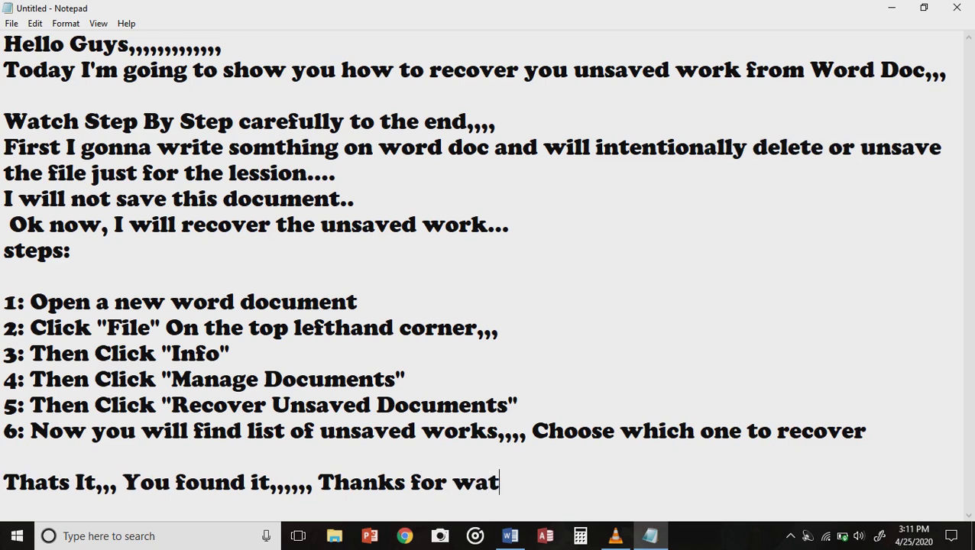
{"action": "type", "text": "ching,,, and please "}
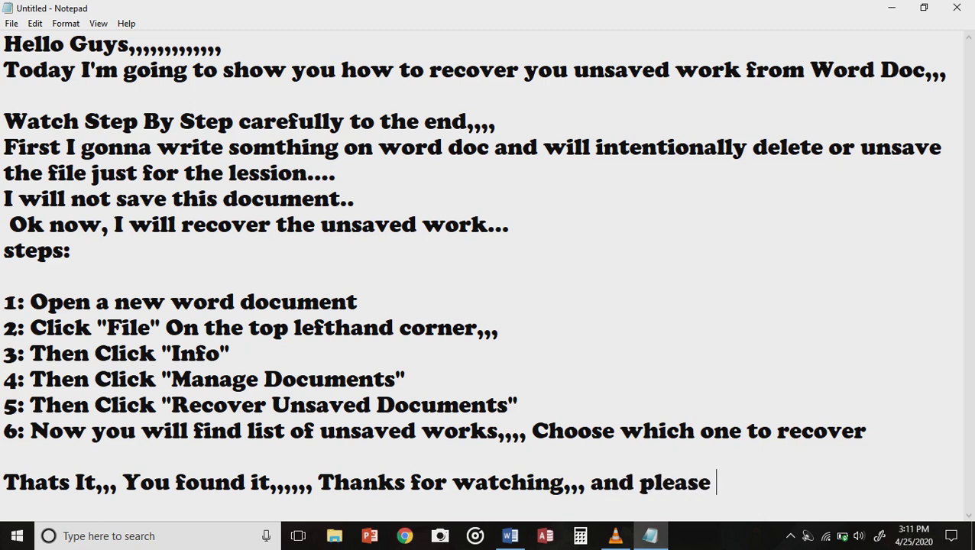
Complete the closing line with 'don't foget to Subscribe and like the video'
{"action": "type", "text": "don't f"}
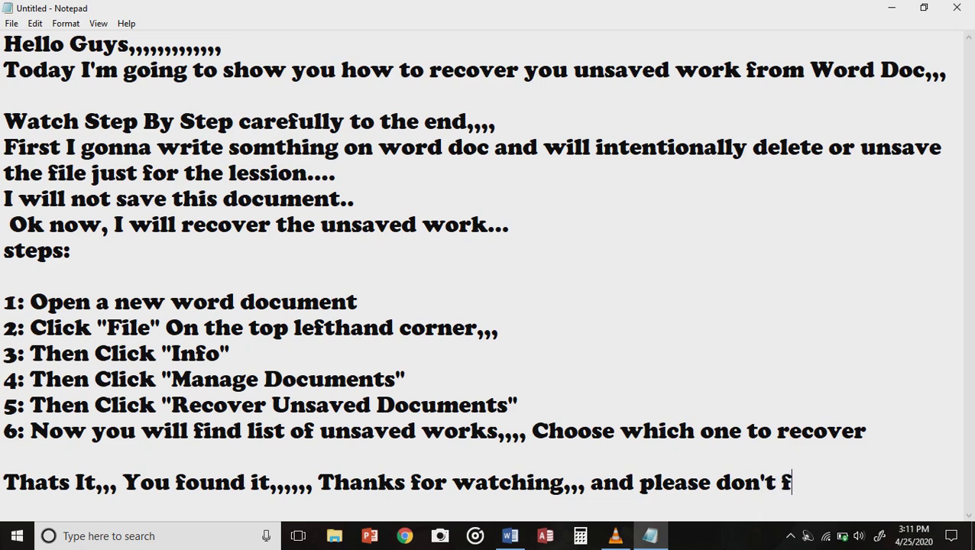
{"action": "type", "text": "oget"}
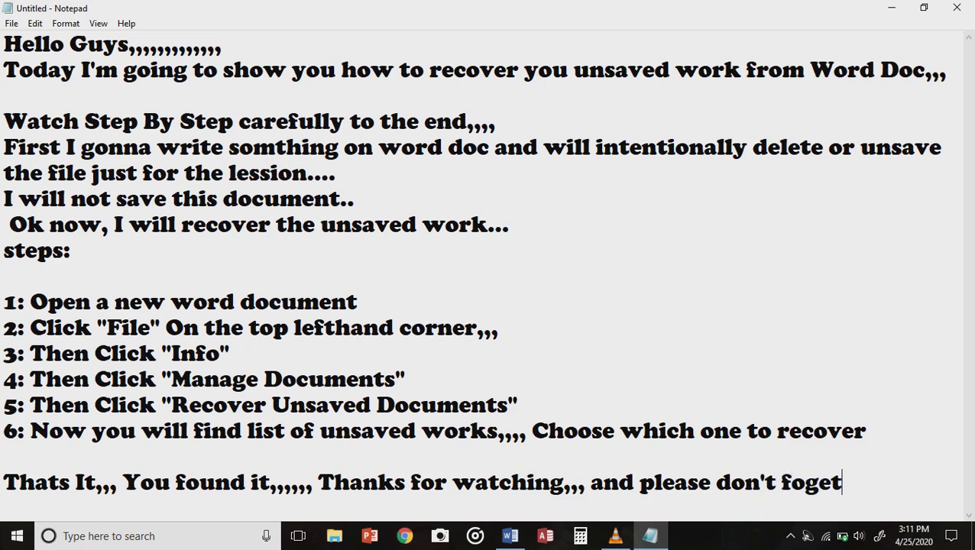
{"action": "type", "text": " to Subscri"}
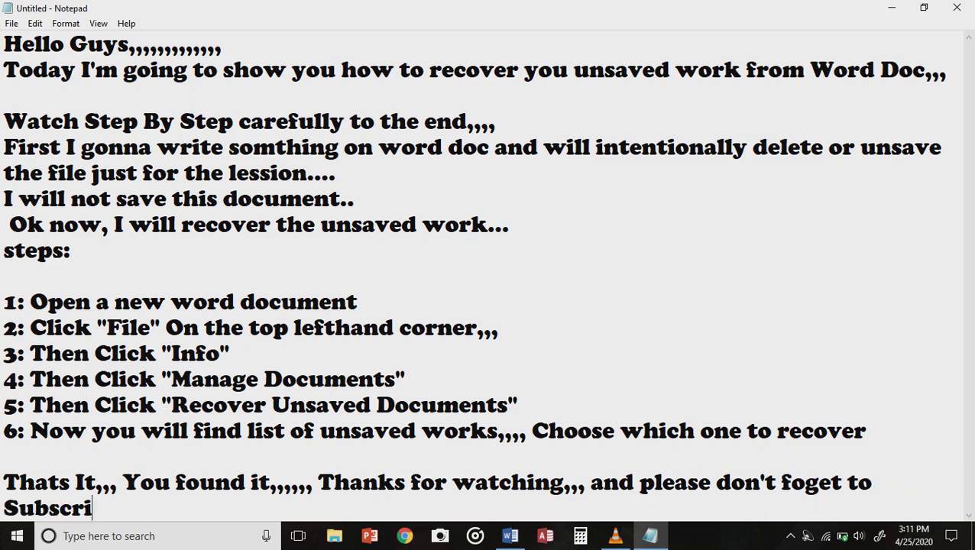
{"action": "type", "text": "be and "}
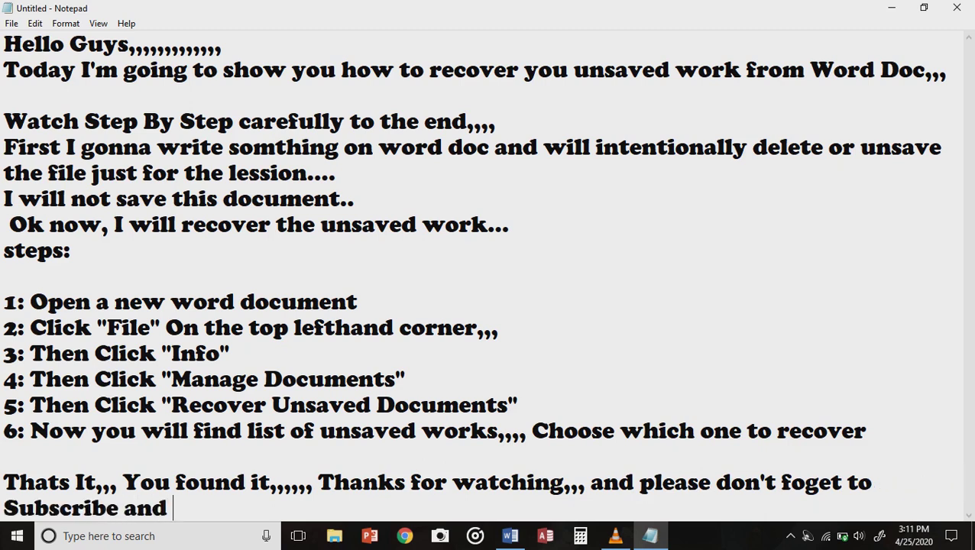
{"action": "type", "text": "like t"}
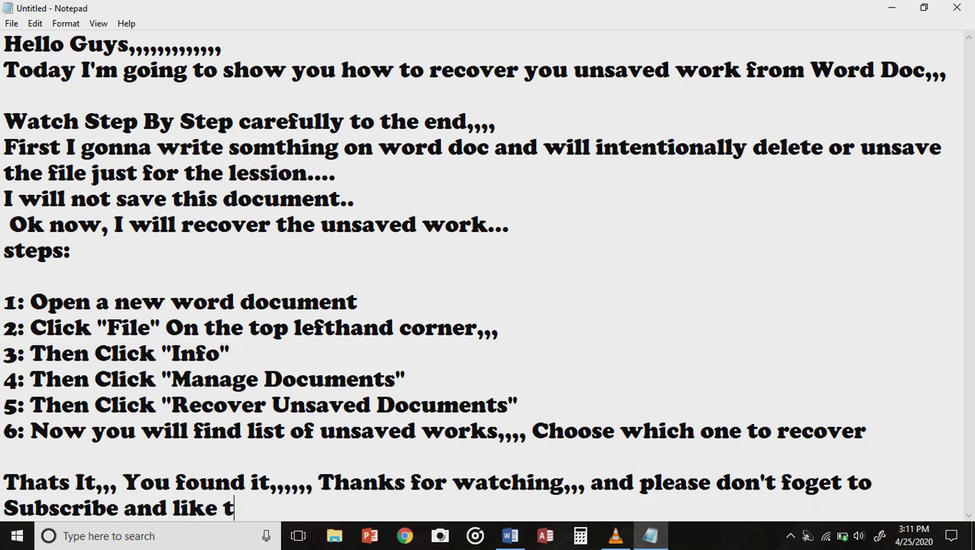
{"action": "type", "text": "he video"}
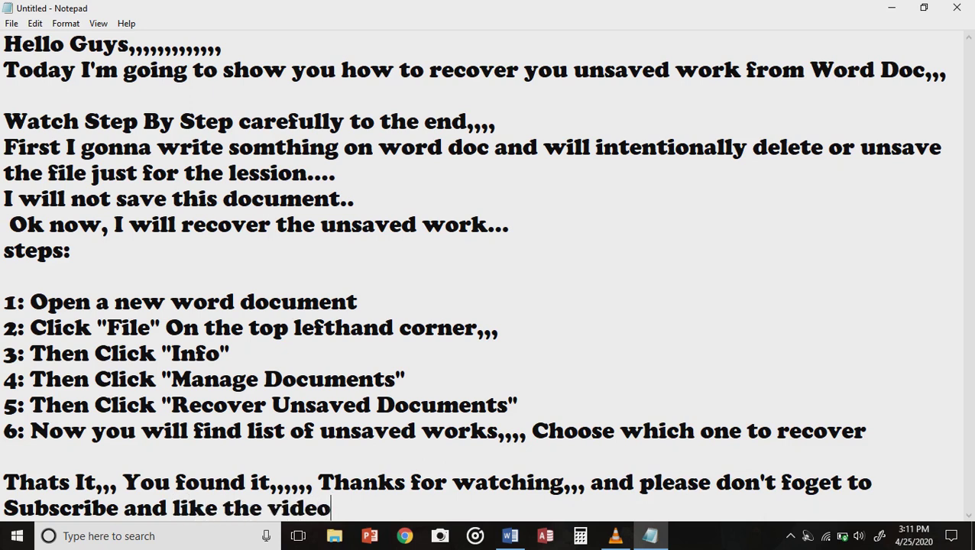
Add the farewell 'Byeee' followed by a long row of dots, two blank lines below the closing line
{"action": "key", "text": "Return"}
{"action": "key", "text": "Return"}
{"action": "key", "text": "Return"}
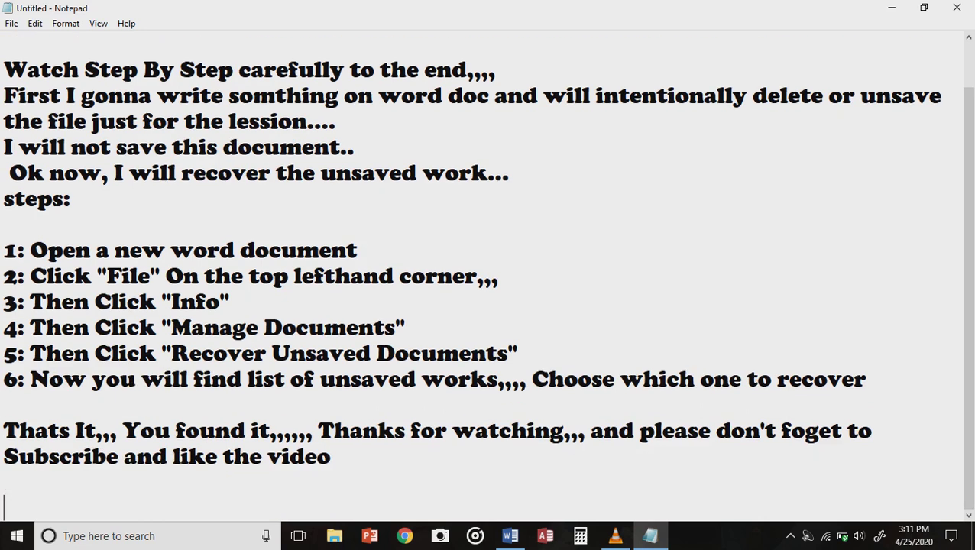
{"action": "type", "text": "Byeee"}
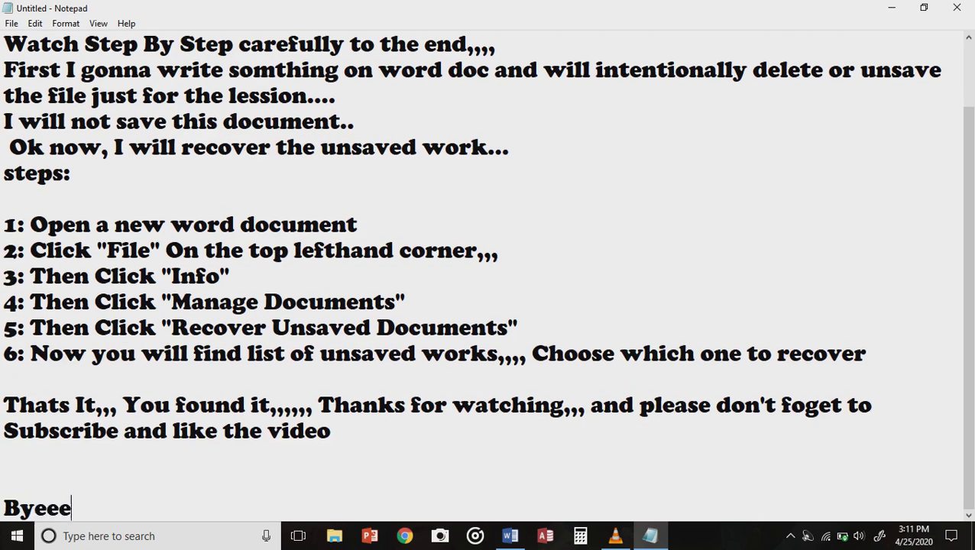
{"action": "type", "text": "..........................................."}
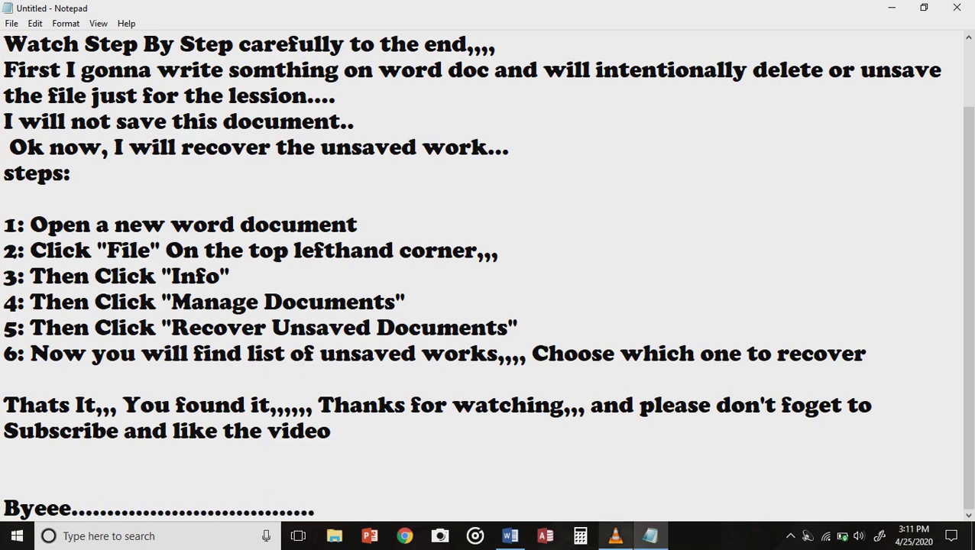
{"action": "key", "text": "alt+Tab"}
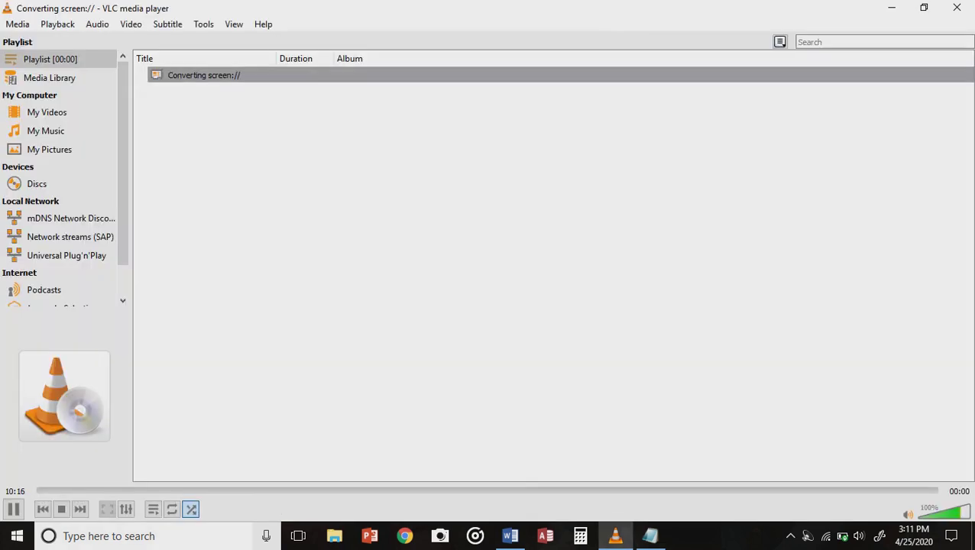